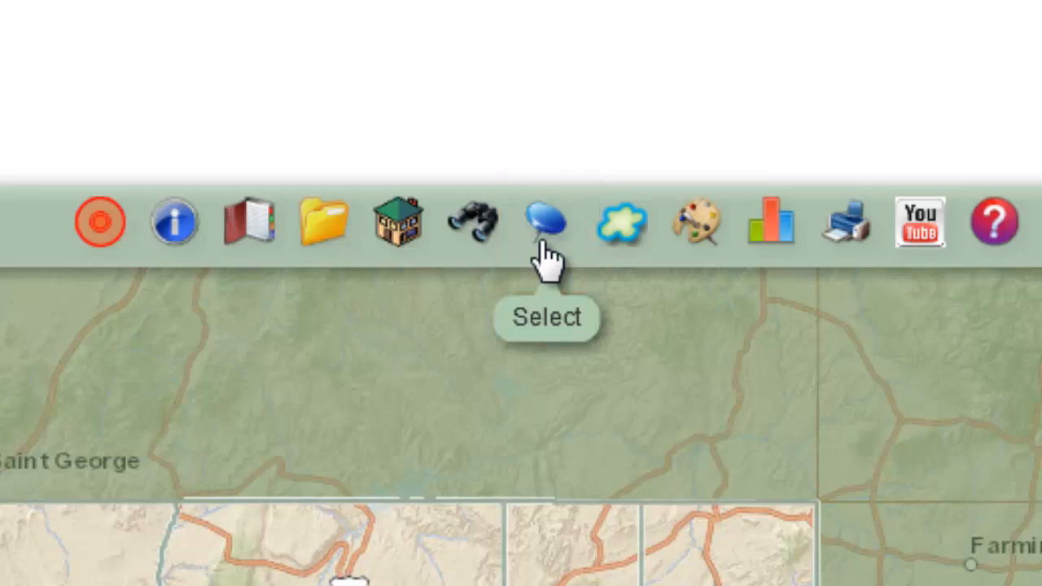
Step: Open the Select tool and set Broadband Providers as the target layer for the attribute query
{"action": "left_click", "coordinate": [542, 243]}
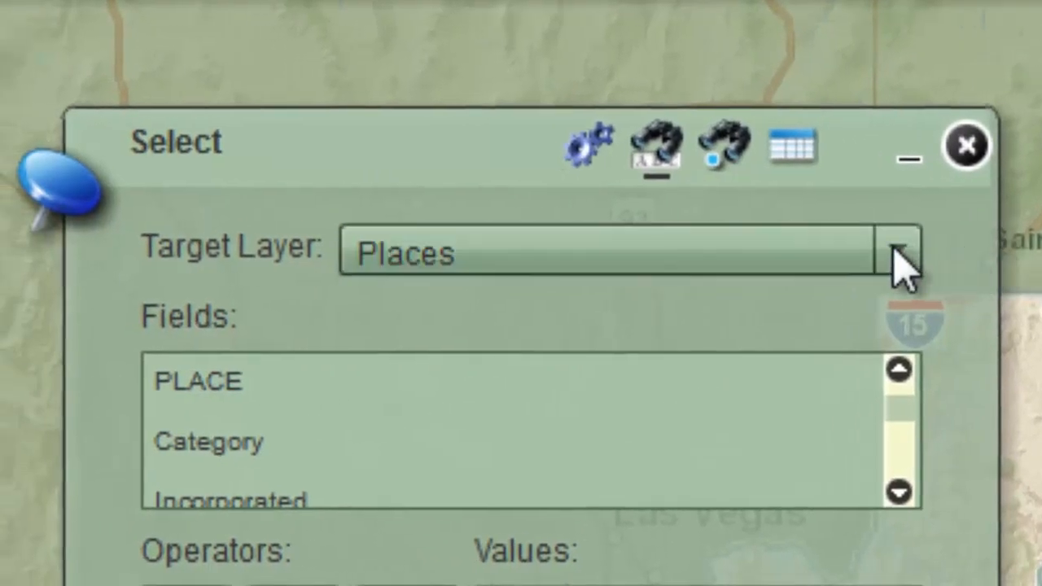
{"action": "left_click", "coordinate": [900, 261]}
{"action": "mouse_move", "coordinate": [910, 391]}
{"action": "left_mouse_down"}
{"action": "mouse_move", "coordinate": [903, 484]}
{"action": "mouse_move", "coordinate": [919, 326]}
{"action": "left_mouse_up"}
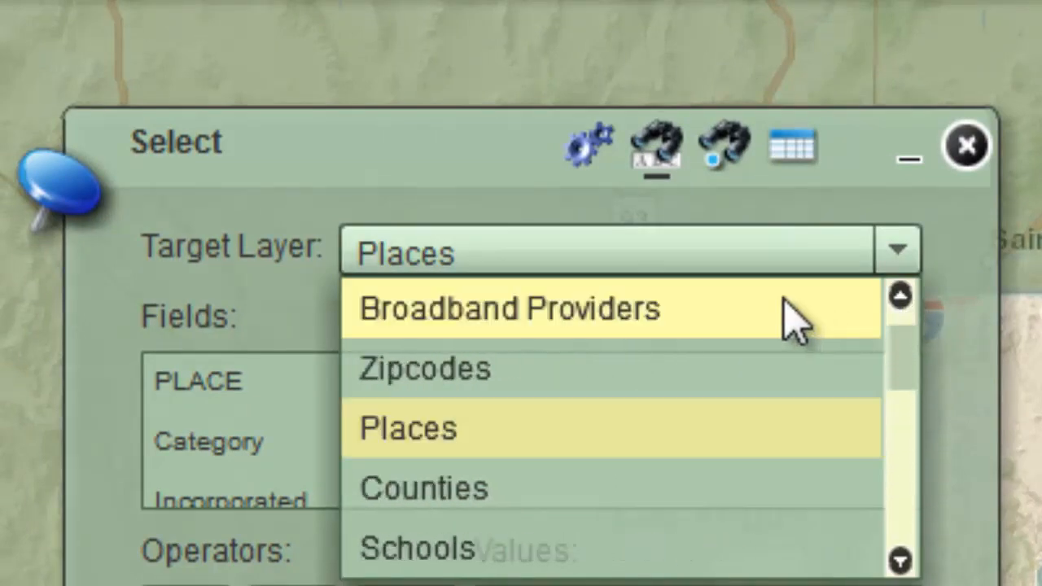
{"action": "left_click", "coordinate": [786, 309]}
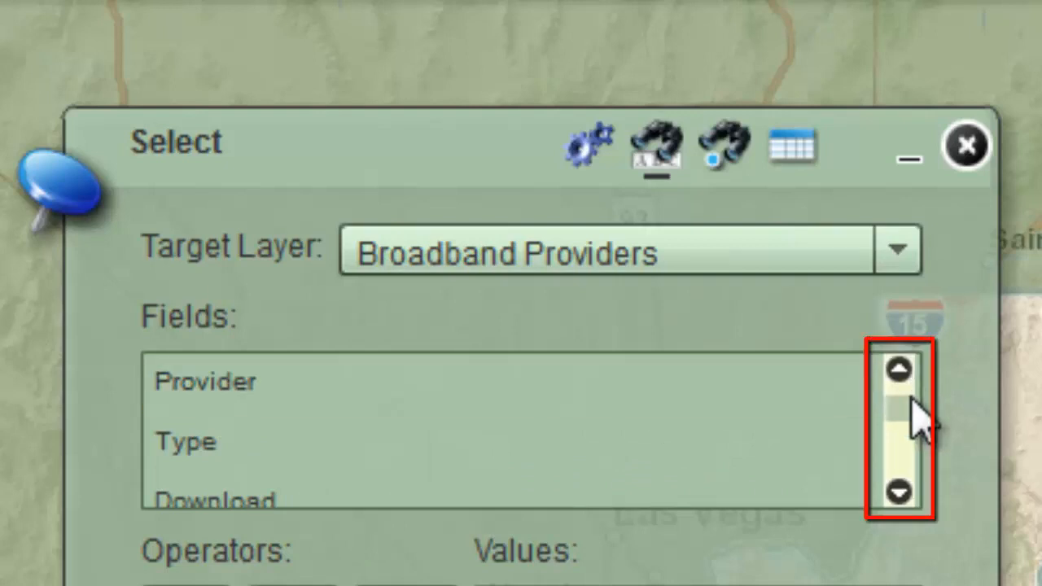
Step: Select the broadband provider matching Provider = 'BEAMSPEED' and open the provider's website from its map popup
{"action": "left_click_drag", "start_coordinate": [911, 399], "coordinate": [1000, 369]}
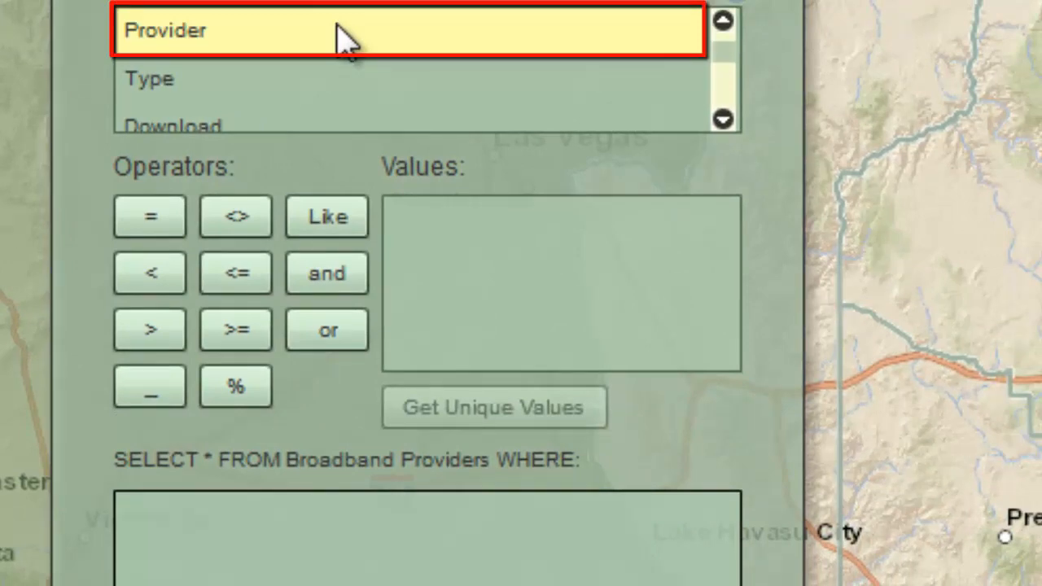
{"action": "double_click", "coordinate": [338, 32]}
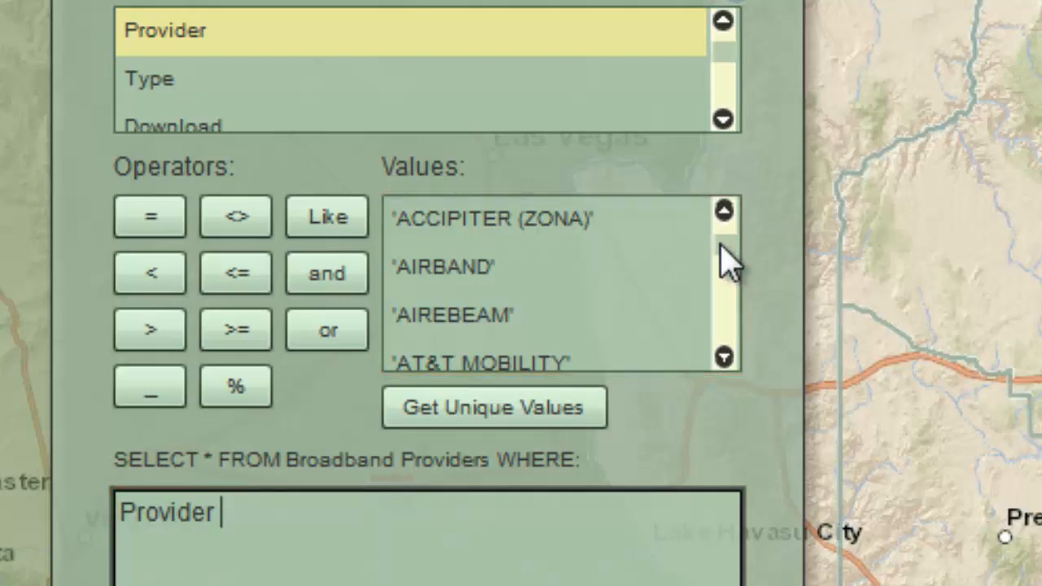
{"action": "mouse_move", "coordinate": [716, 246]}
{"action": "left_mouse_down"}
{"action": "mouse_move", "coordinate": [719, 353]}
{"action": "mouse_move", "coordinate": [737, 308]}
{"action": "mouse_move", "coordinate": [732, 246]}
{"action": "mouse_move", "coordinate": [737, 263]}
{"action": "left_mouse_up"}
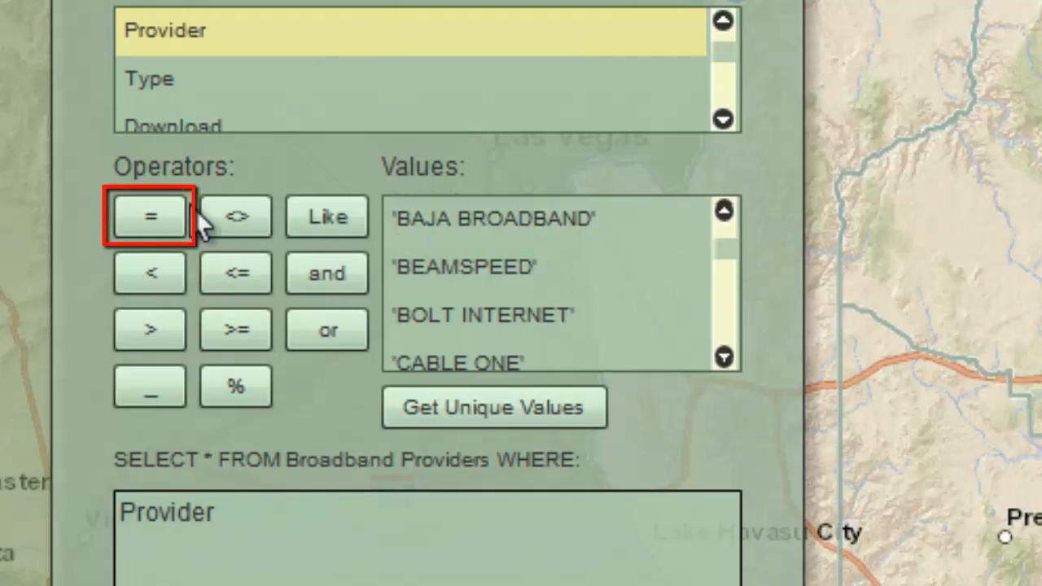
{"action": "left_click", "coordinate": [150, 220]}
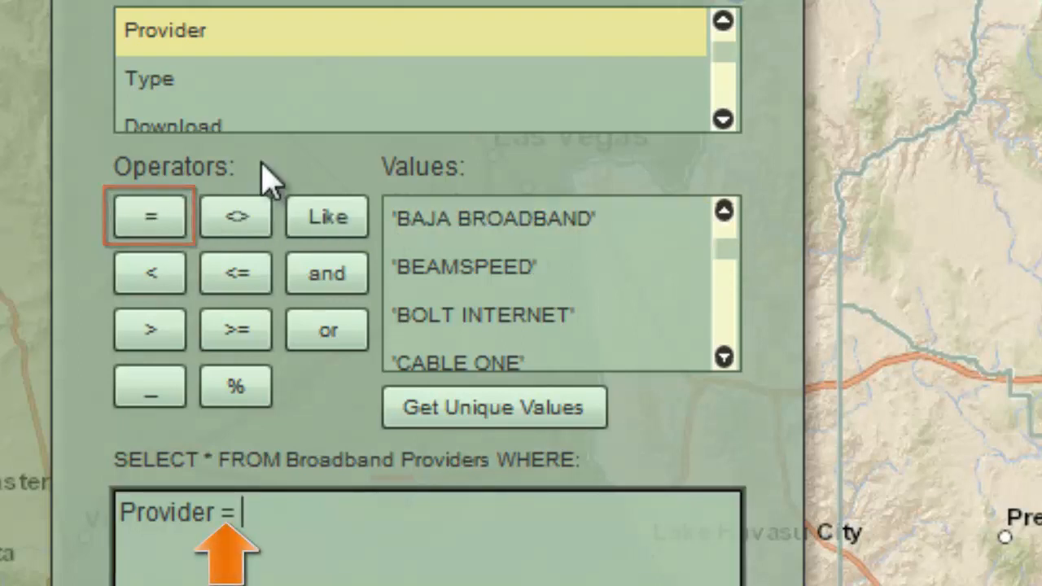
{"action": "double_click", "coordinate": [615, 272]}
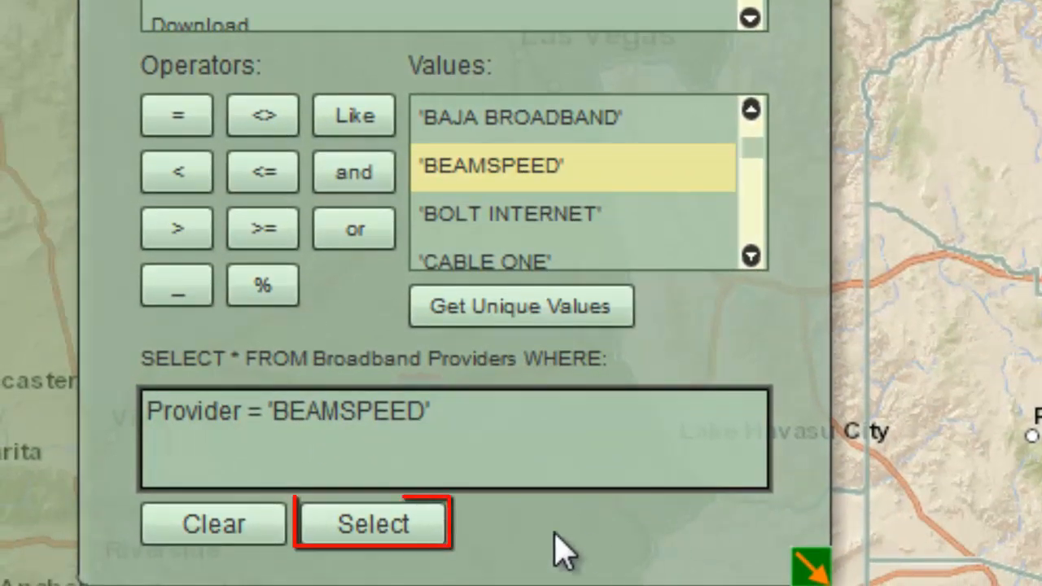
{"action": "left_click", "coordinate": [384, 527]}
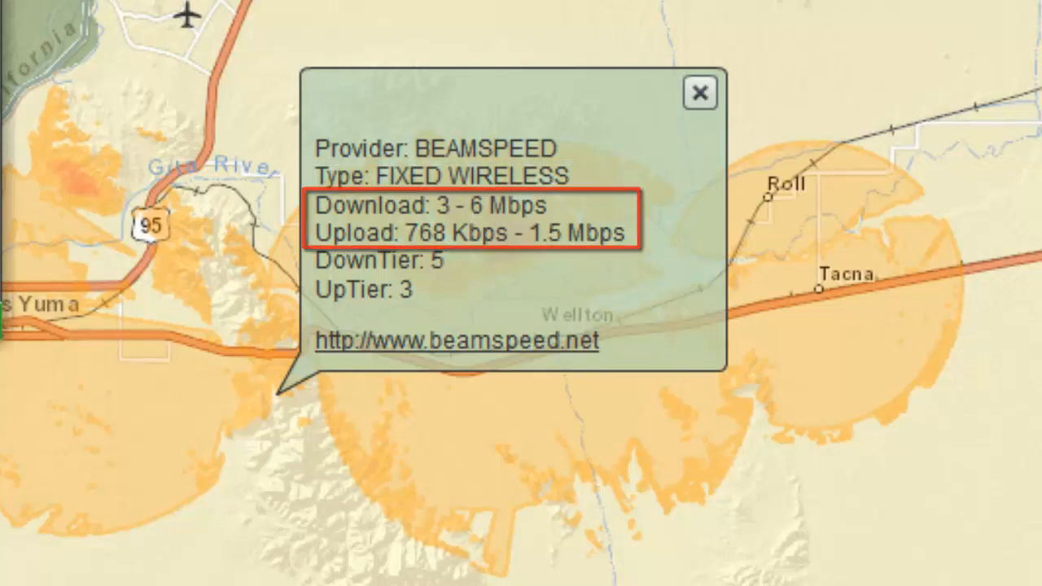
{"action": "left_click", "coordinate": [459, 347]}
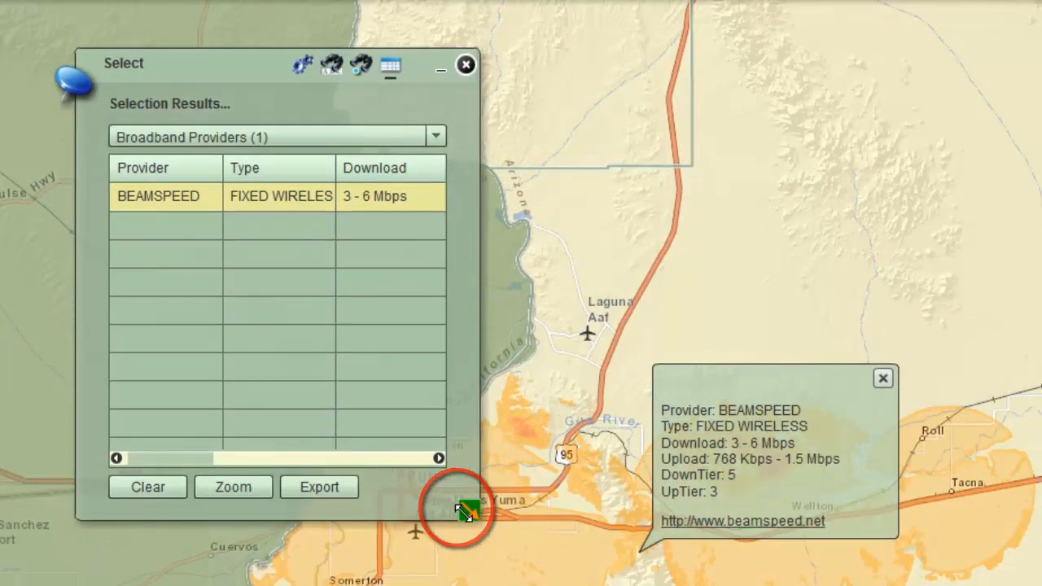
Step: Enlarge the selection results window and widen the Type and Upload columns to fit their full values
{"action": "left_click_drag", "start_coordinate": [466, 511], "coordinate": [891, 511]}
{"action": "left_click_drag", "start_coordinate": [946, 400], "coordinate": [964, 397]}
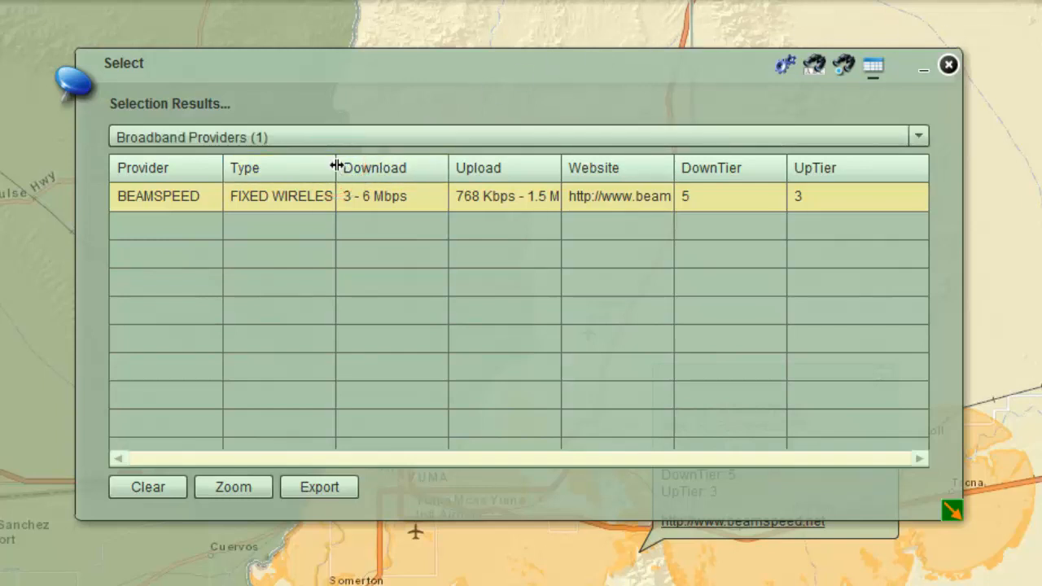
{"action": "left_click_drag", "start_coordinate": [337, 166], "coordinate": [364, 164]}
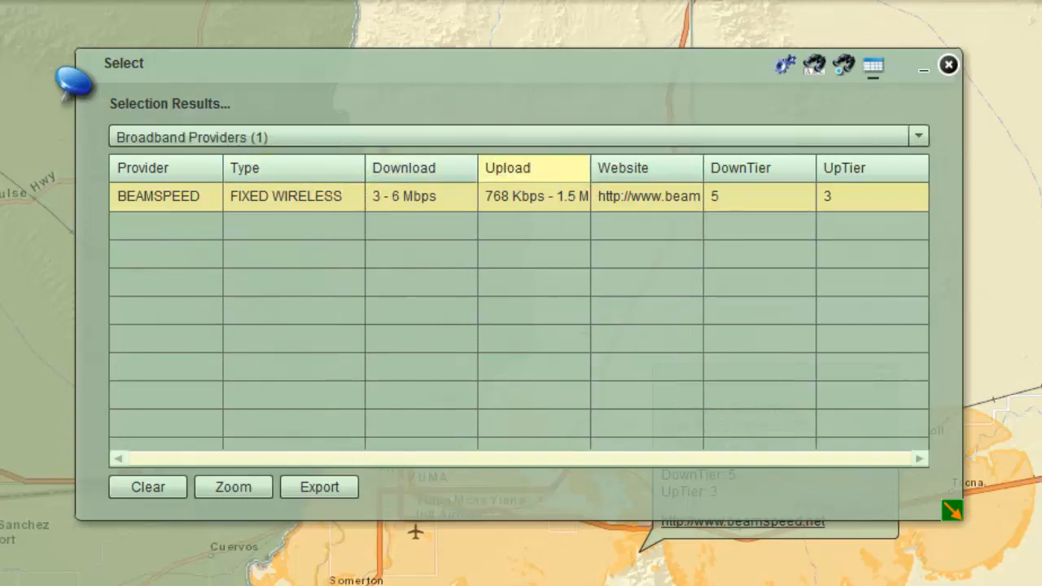
{"action": "left_click_drag", "start_coordinate": [590, 168], "coordinate": [635, 170]}
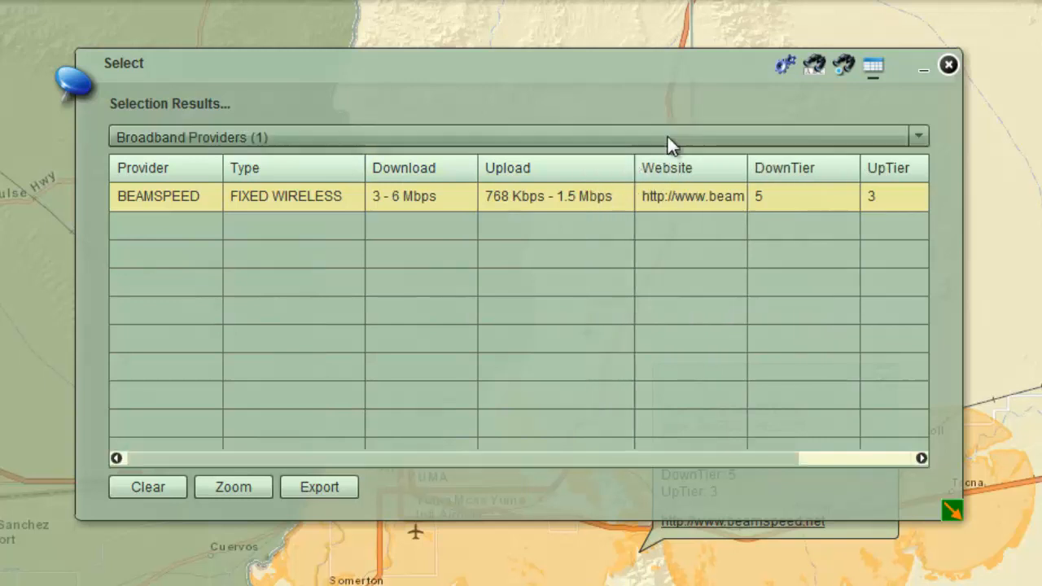
Step: Clear the BEAMSPEED selection results, return to Select by Attributes, and empty the query expression
{"action": "left_click", "coordinate": [159, 487]}
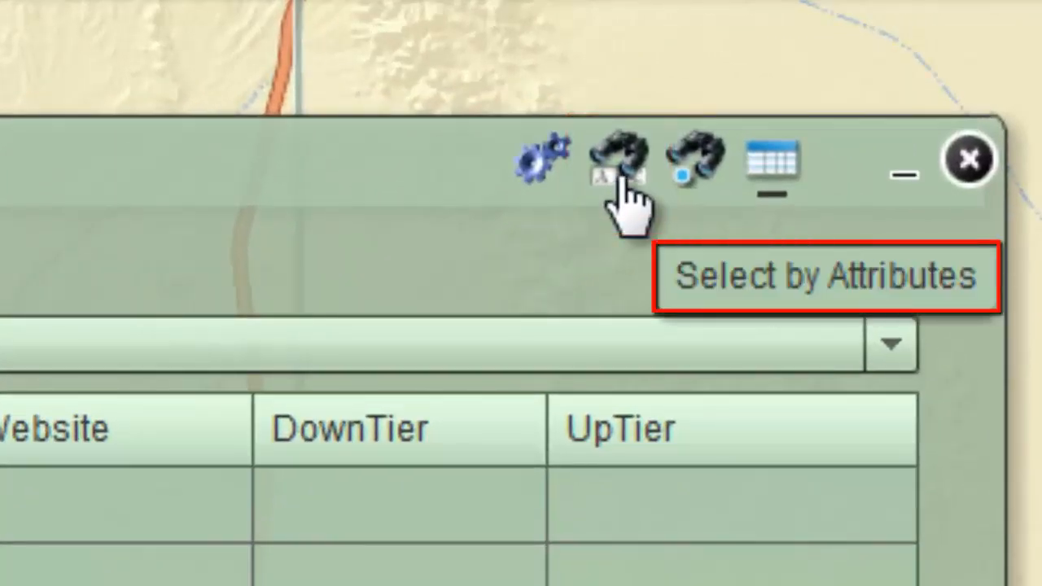
{"action": "left_click", "coordinate": [621, 180]}
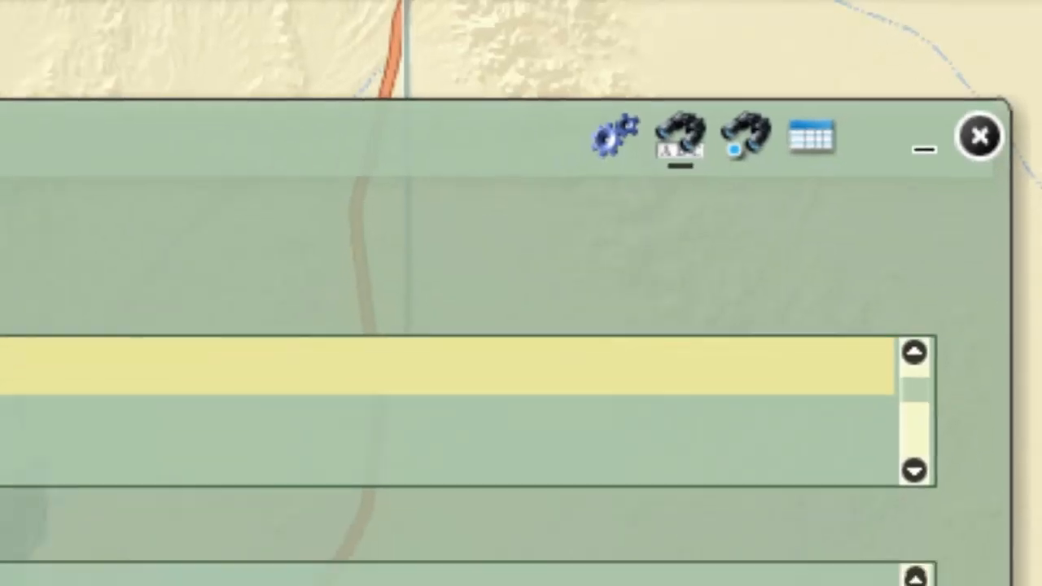
{"action": "left_click", "coordinate": [140, 531]}
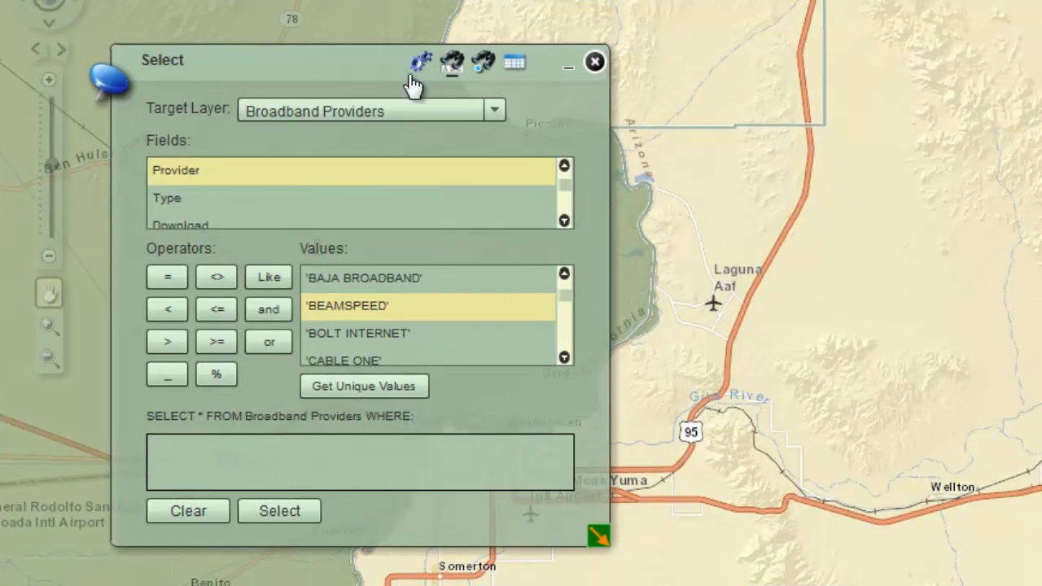
Step: Build the expression Provider = 'BOLT INTERNET' on the Broadband Providers layer and run the selection
{"action": "double_click", "coordinate": [228, 172]}
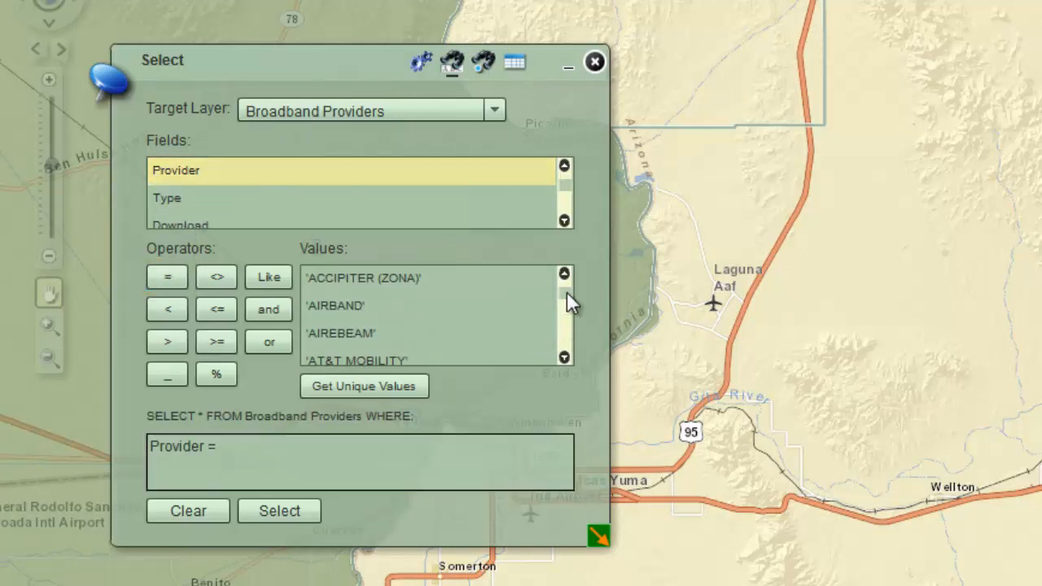
{"action": "scroll", "coordinate": [566, 292], "scroll_direction": "down", "scroll_amount": 2}
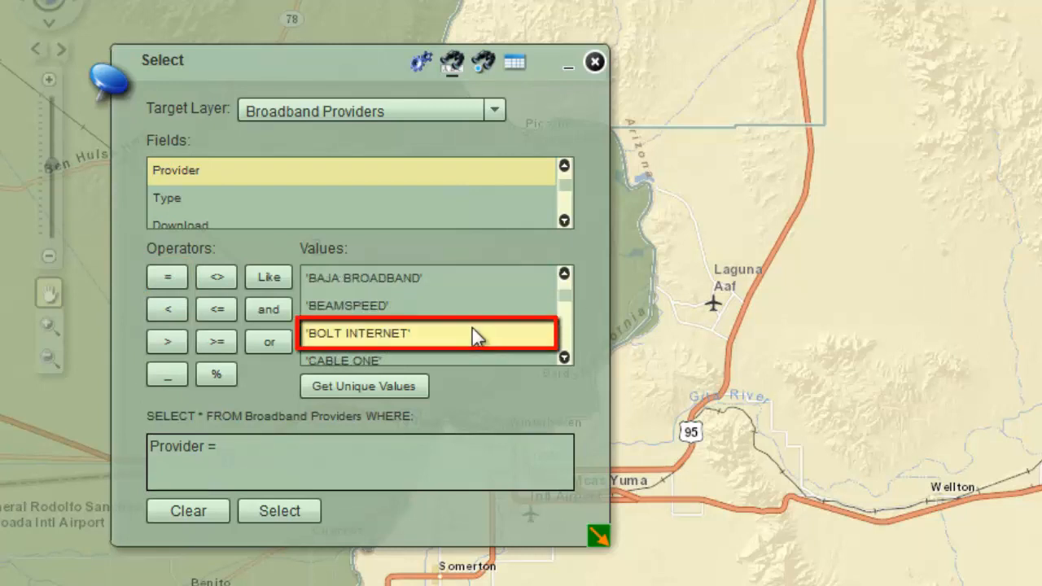
{"action": "double_click", "coordinate": [476, 335]}
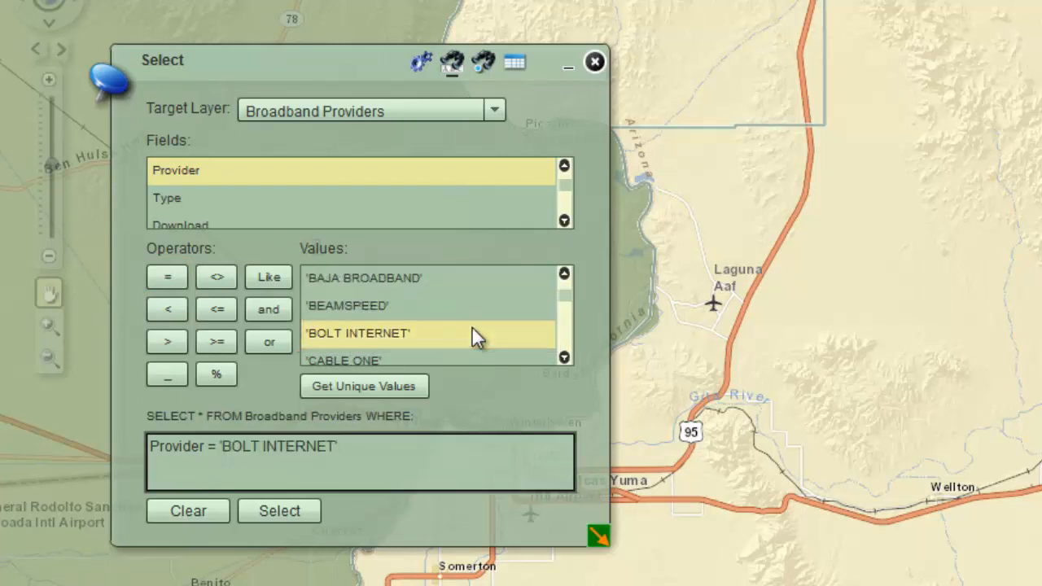
{"action": "left_click", "coordinate": [271, 512]}
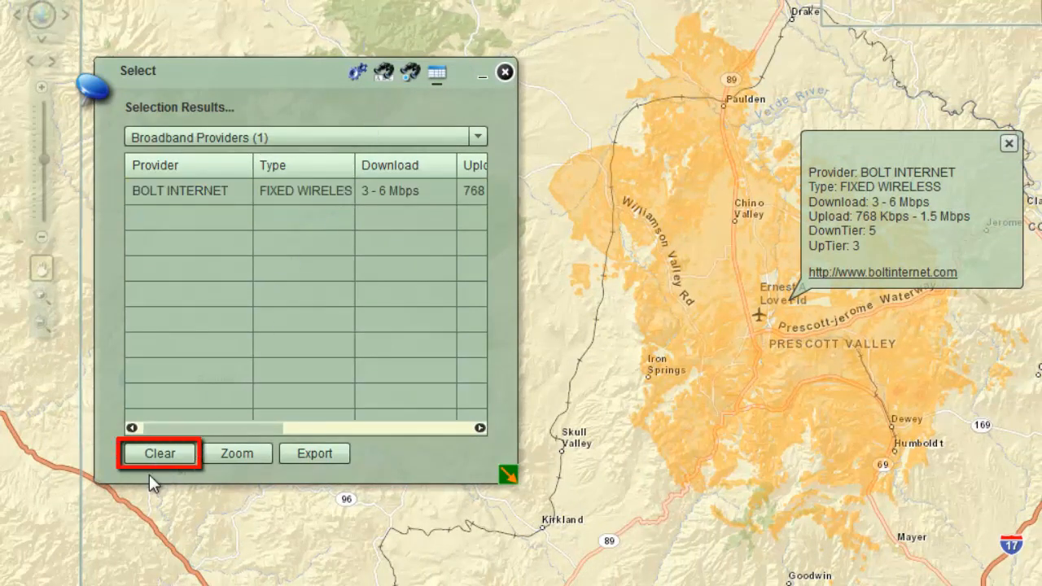
Step: Clear the BOLT INTERNET selection results, return to Select by Attributes, and empty its query expression
{"action": "left_click", "coordinate": [157, 455]}
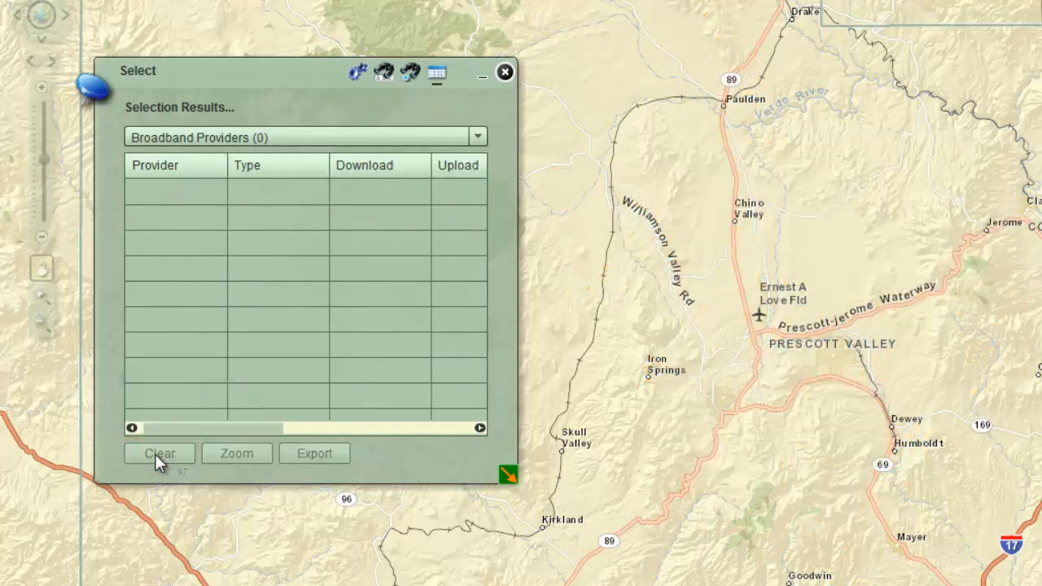
{"action": "left_click", "coordinate": [385, 75]}
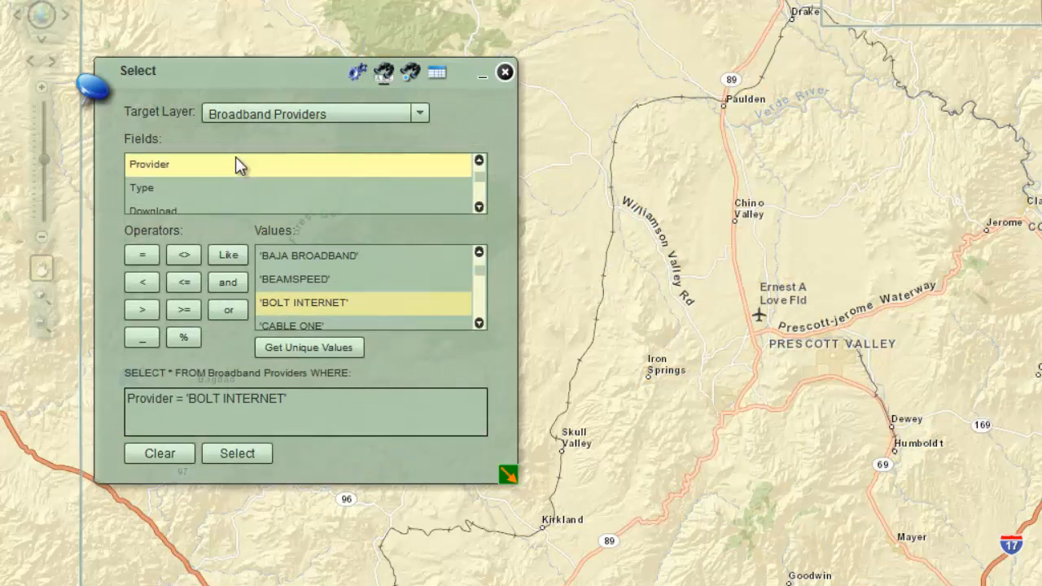
{"action": "left_click", "coordinate": [157, 461]}
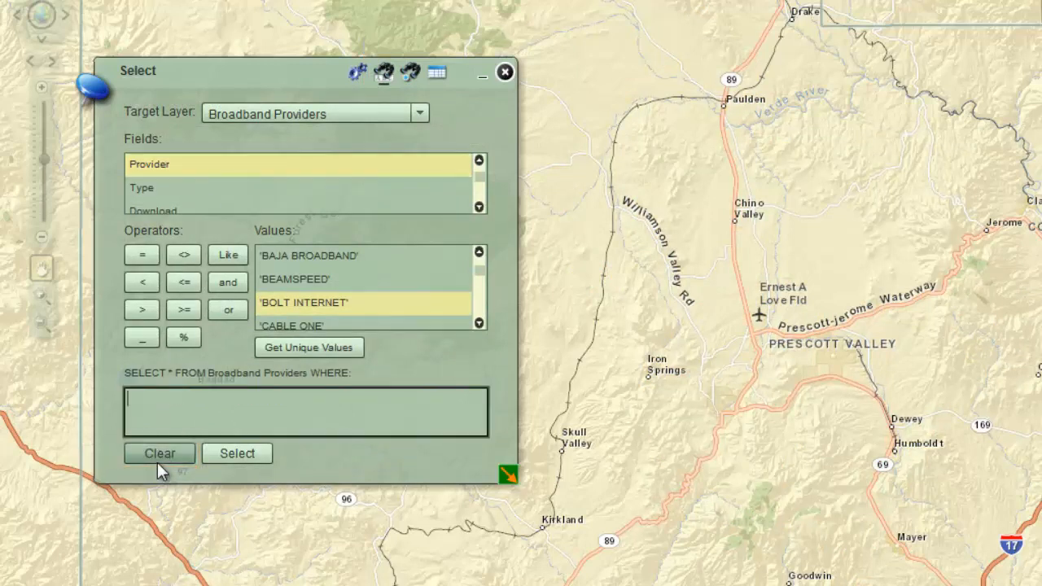
Step: Run a selection with Provider = 'DESERT INET' and view the provider's wider coverage area on the map
{"action": "double_click", "coordinate": [193, 162]}
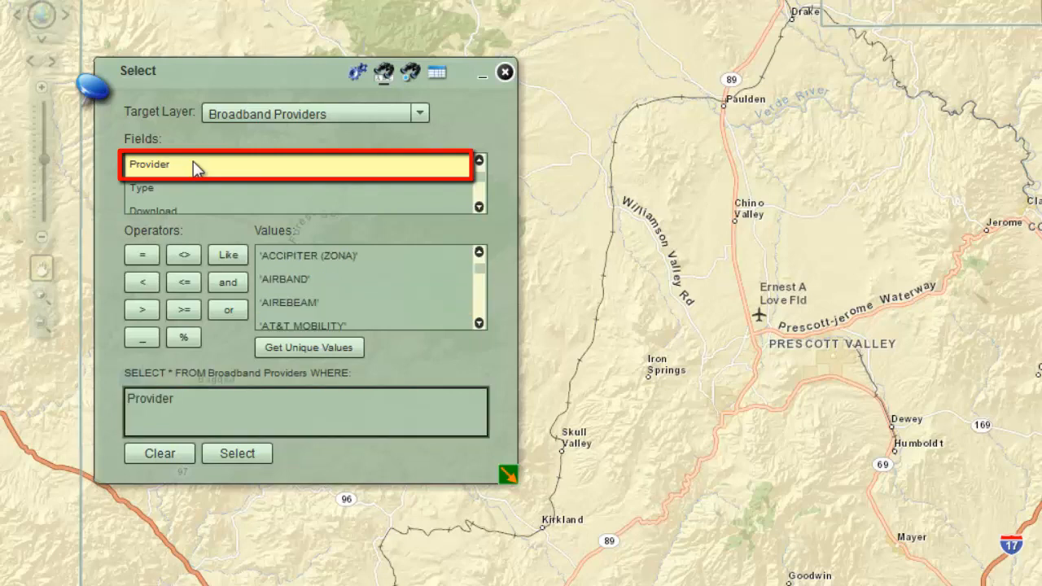
{"action": "left_click", "coordinate": [142, 258]}
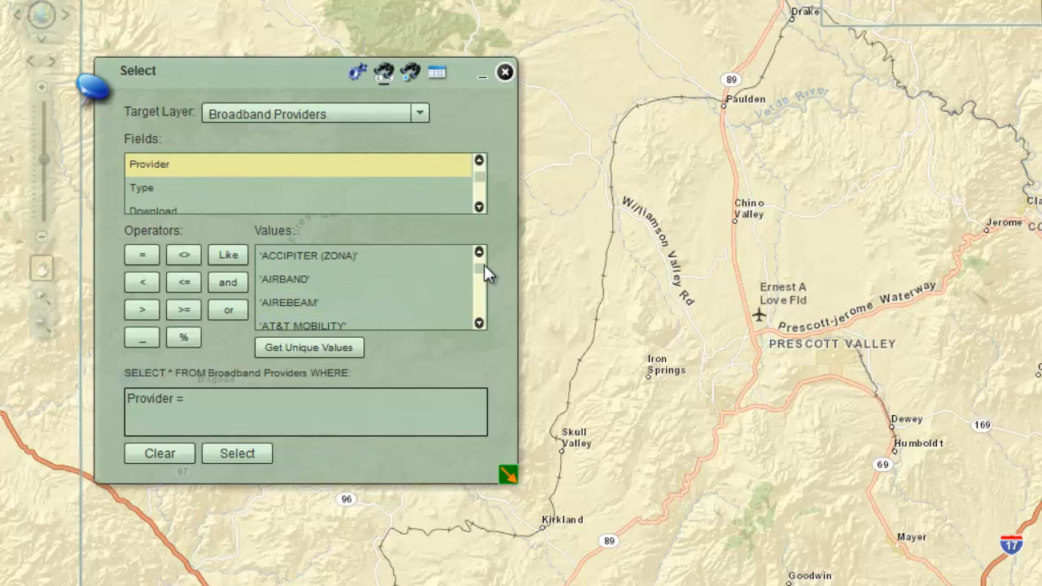
{"action": "scroll", "coordinate": [484, 269], "scroll_direction": "down", "scroll_amount": 4}
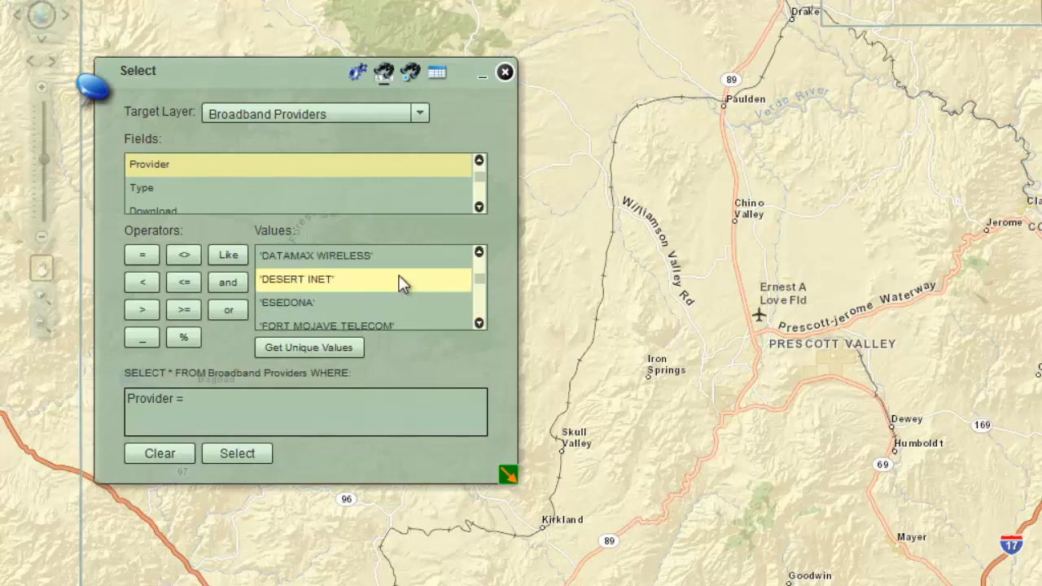
{"action": "double_click", "coordinate": [403, 283]}
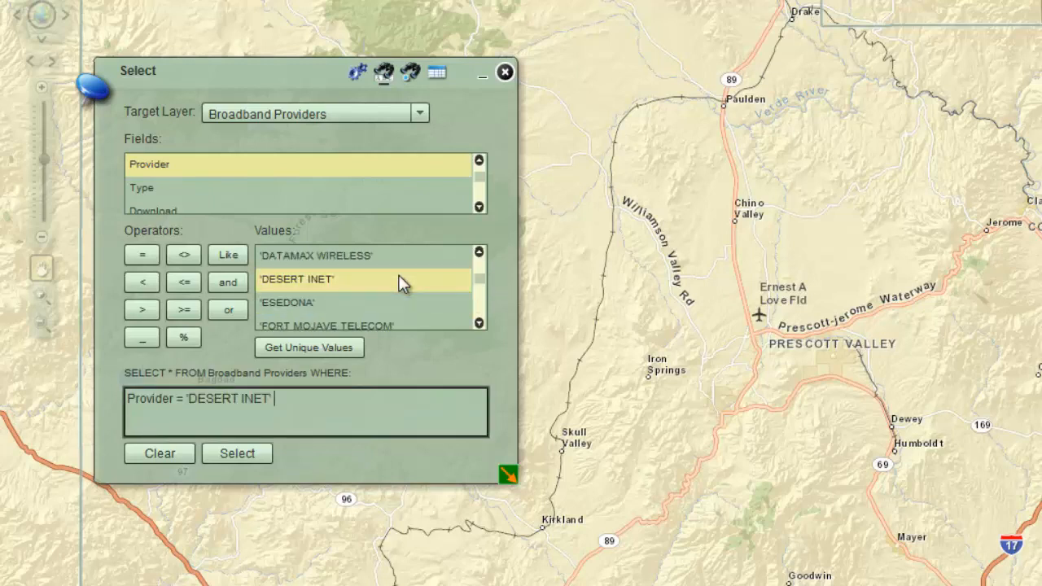
{"action": "left_click", "coordinate": [237, 454]}
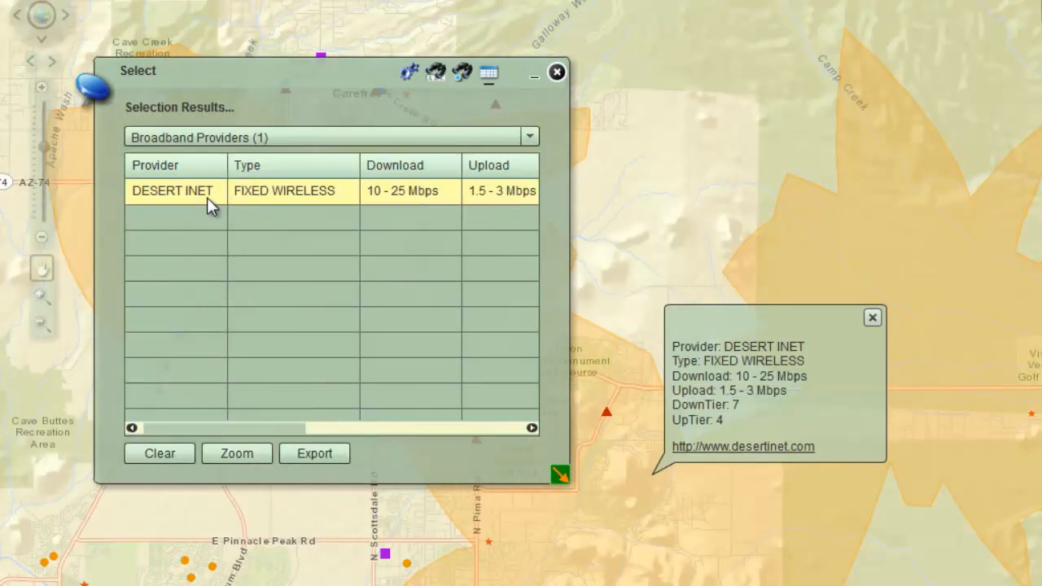
{"action": "left_click", "coordinate": [42, 237]}
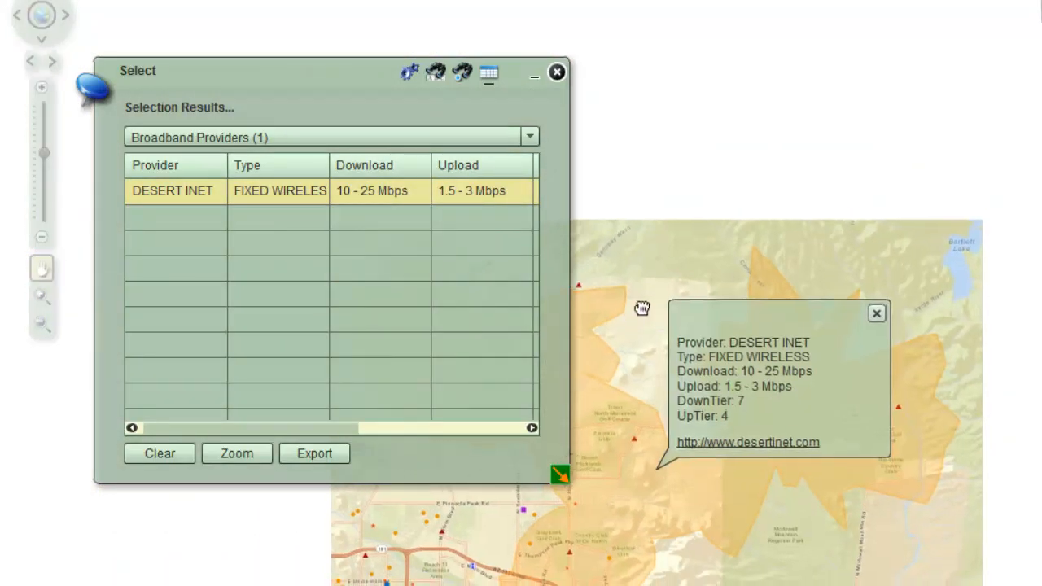
{"action": "left_click_drag", "start_coordinate": [643, 303], "coordinate": [871, 143]}
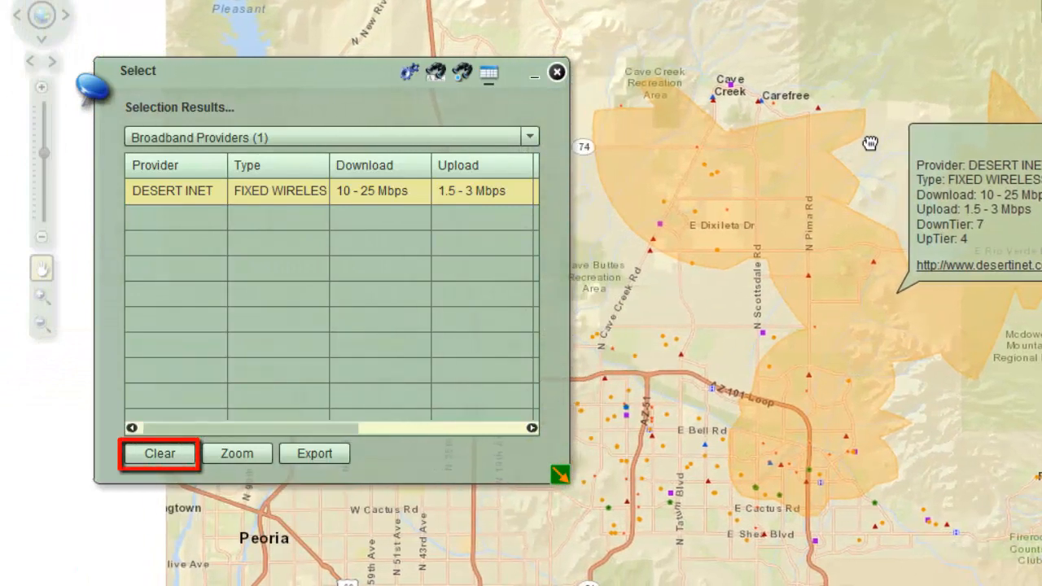
Step: Clear the DESERT INET selection results, return to Select by Attributes, and empty its query expression
{"action": "left_click", "coordinate": [166, 461]}
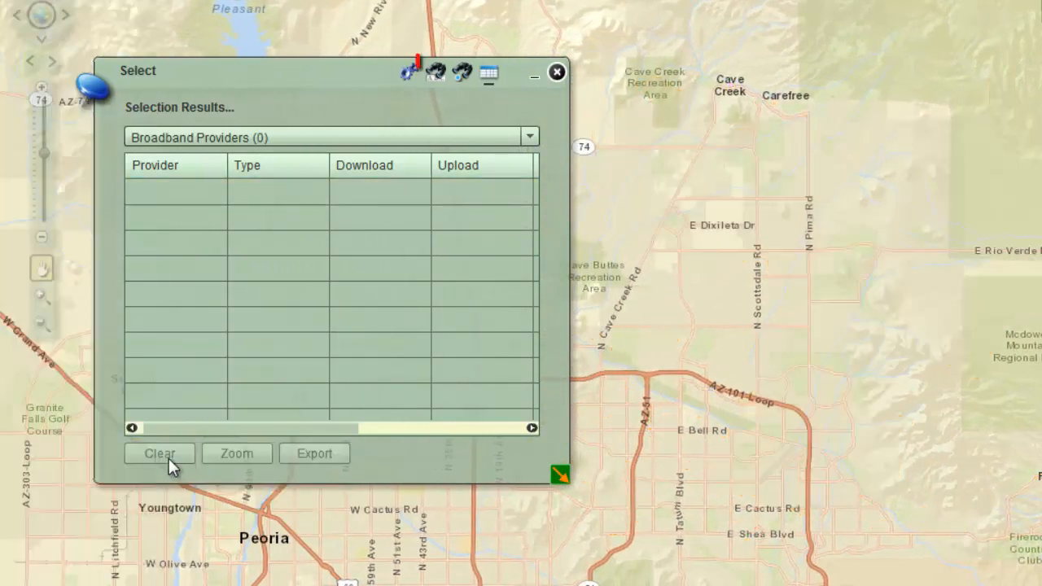
{"action": "left_click", "coordinate": [437, 78]}
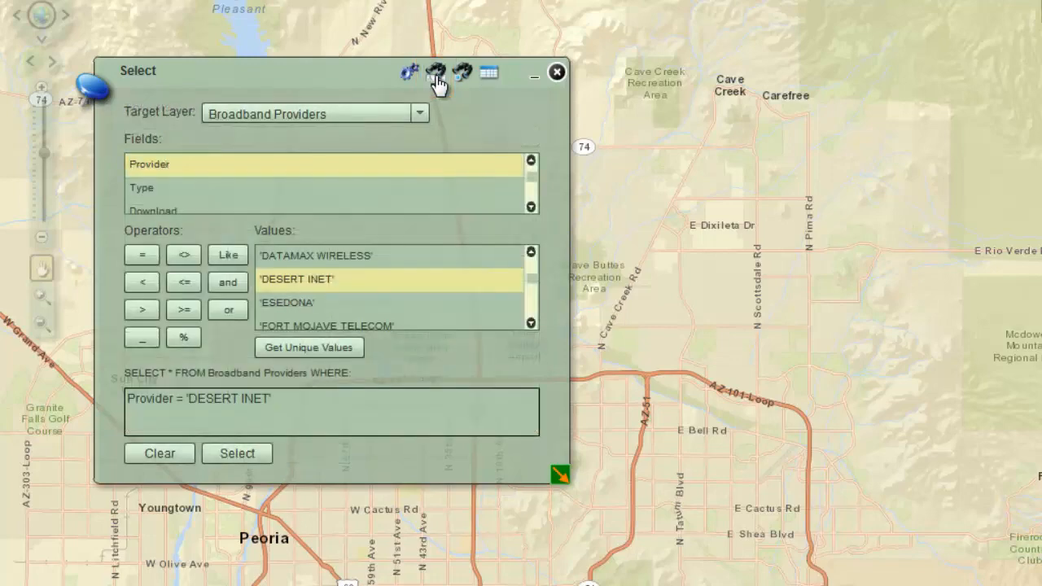
{"action": "left_click", "coordinate": [163, 452]}
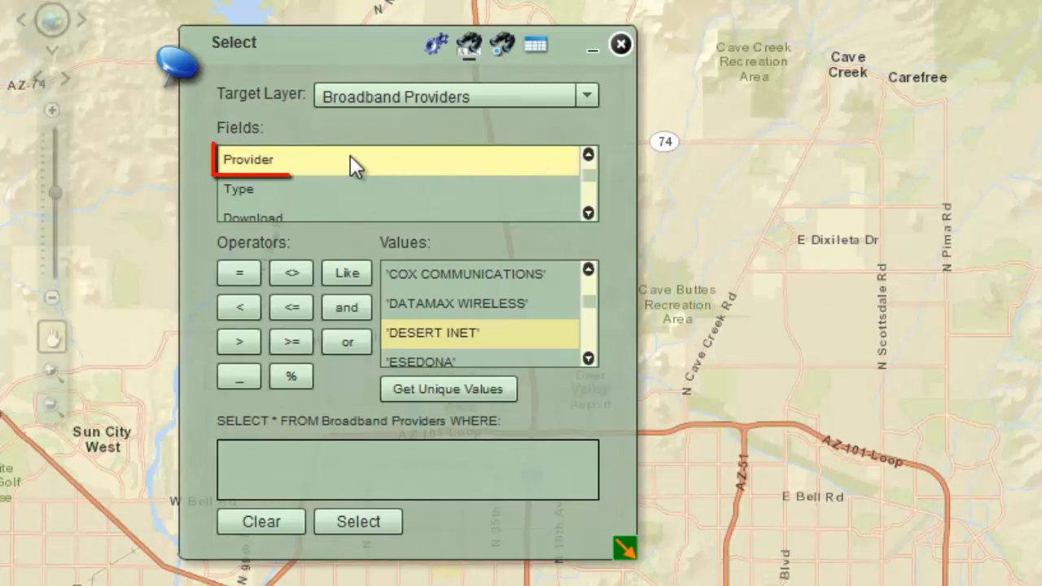
Step: Build the expression Provider = 'BEAMSPEED' on the Broadband Providers layer and run the selection
{"action": "double_click", "coordinate": [320, 159]}
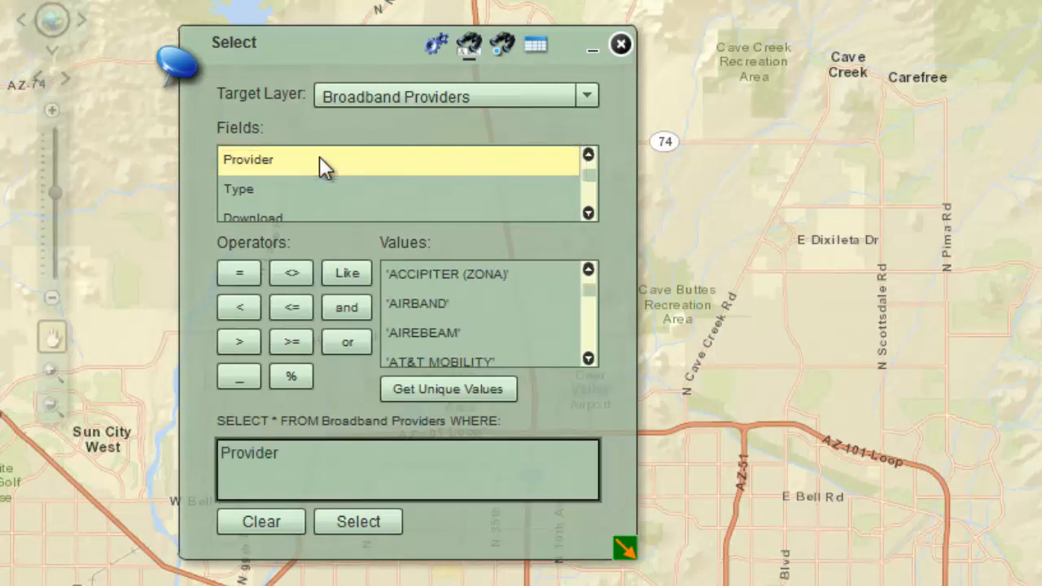
{"action": "left_click", "coordinate": [239, 277]}
{"action": "left_click", "coordinate": [589, 358]}
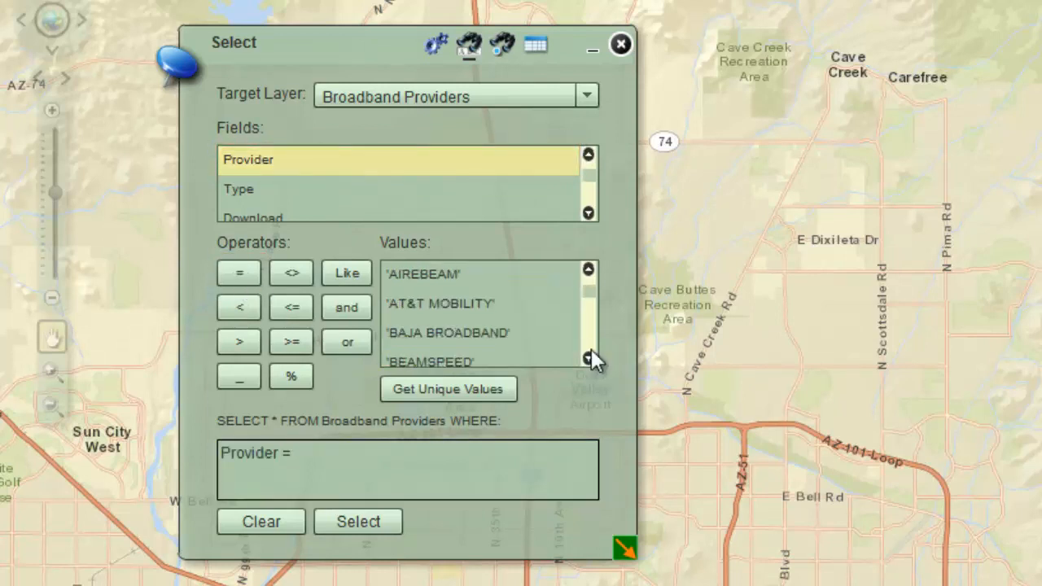
{"action": "left_click", "coordinate": [588, 359]}
{"action": "left_click", "coordinate": [589, 359]}
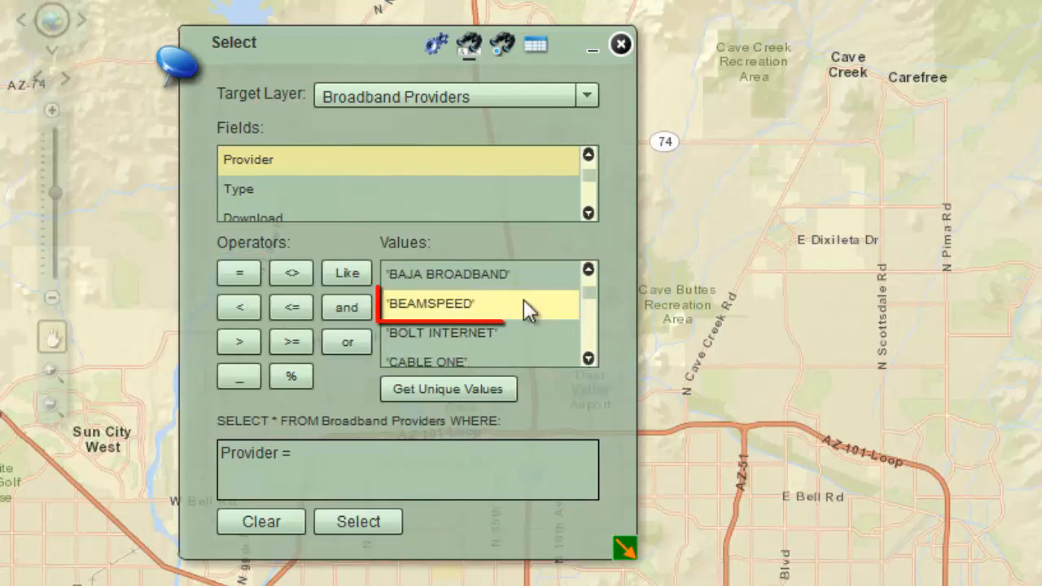
{"action": "double_click", "coordinate": [524, 303]}
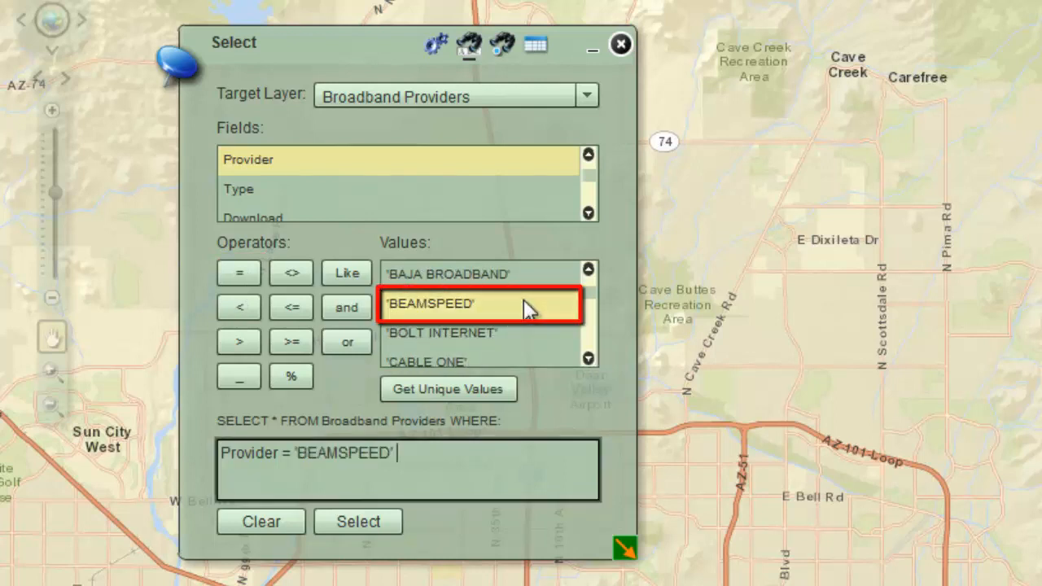
{"action": "left_click", "coordinate": [344, 522]}
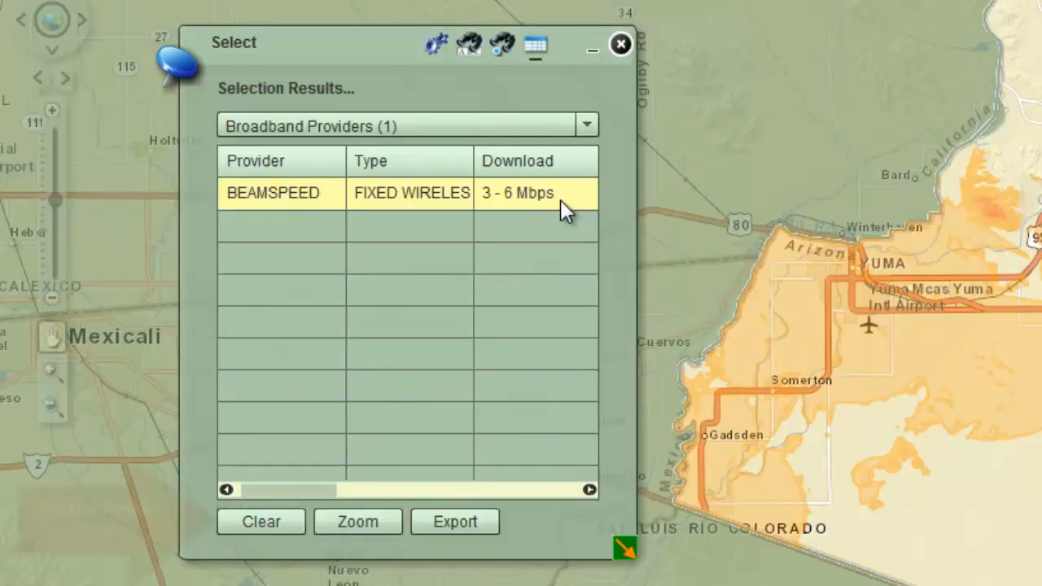
Step: Set the selection method to Add to Current Selection in the selection options
{"action": "left_click", "coordinate": [436, 46]}
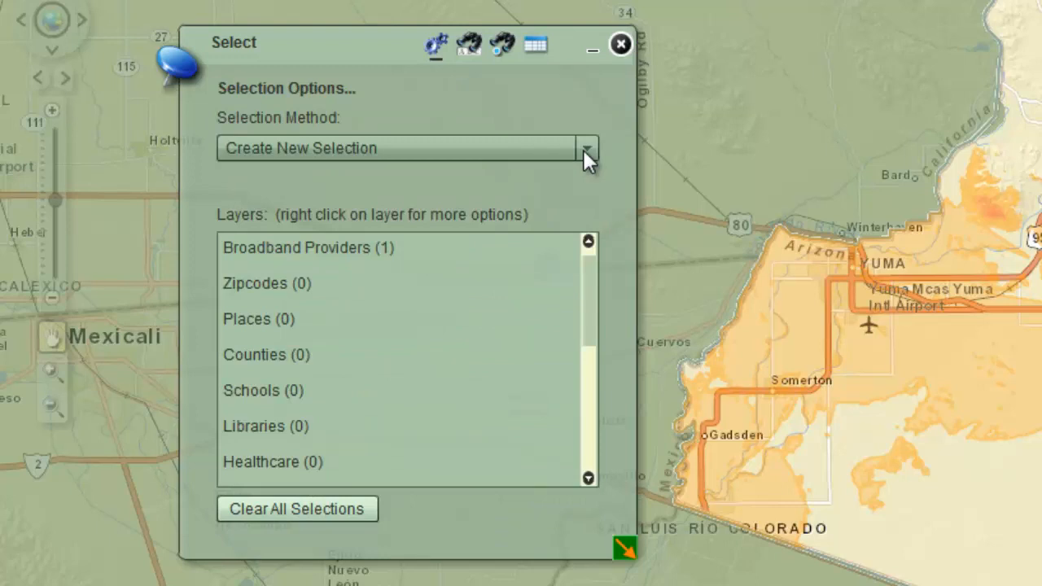
{"action": "left_click", "coordinate": [586, 150]}
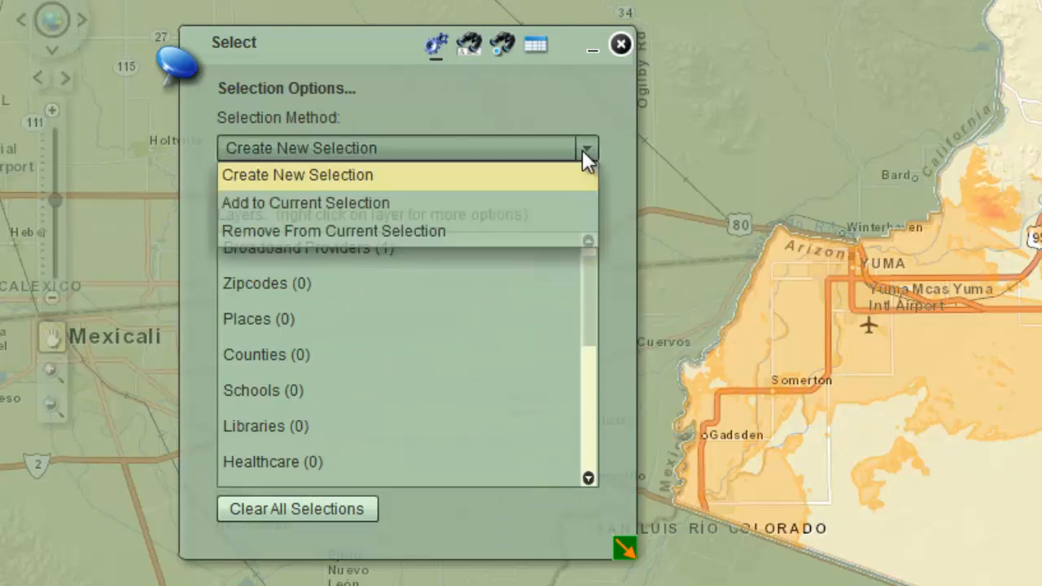
{"action": "left_click", "coordinate": [543, 198]}
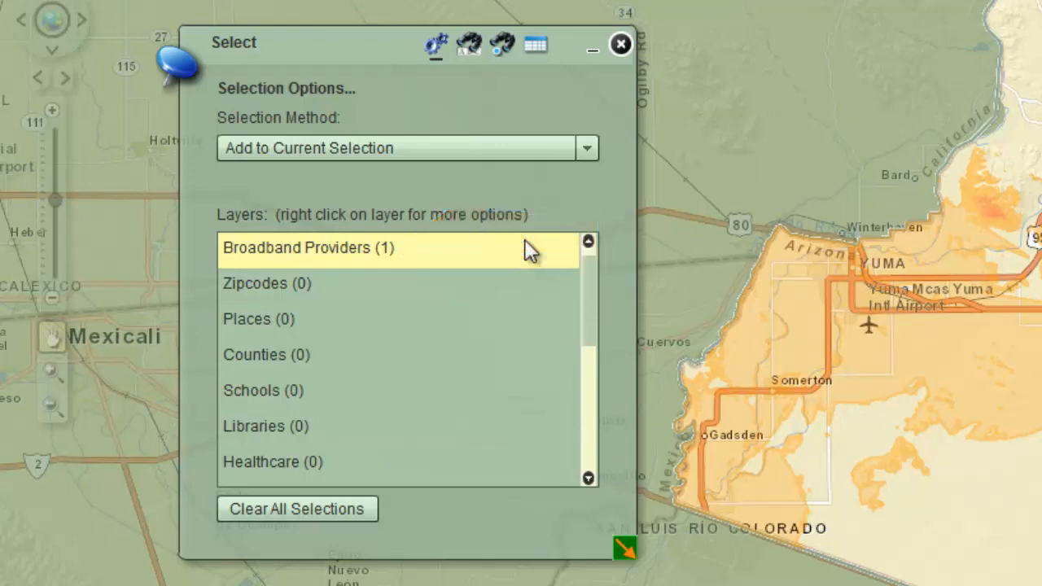
Step: Return to Select by Attributes, replace the queried provider with 'BOLT INTERNET', and run the selection
{"action": "left_click", "coordinate": [471, 46]}
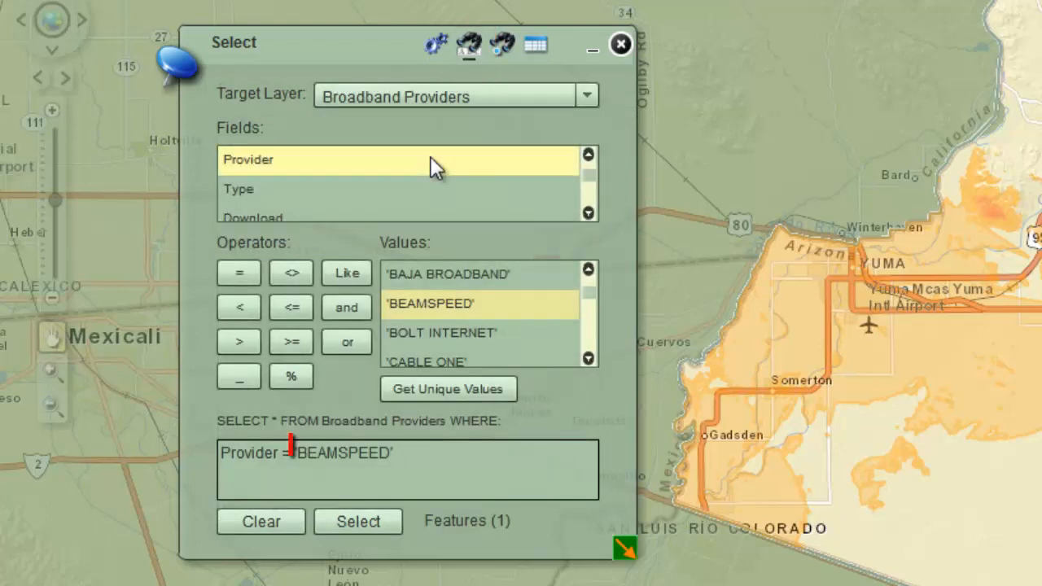
{"action": "left_click_drag", "start_coordinate": [295, 453], "coordinate": [435, 452]}
{"action": "key", "text": "BackSpace"}
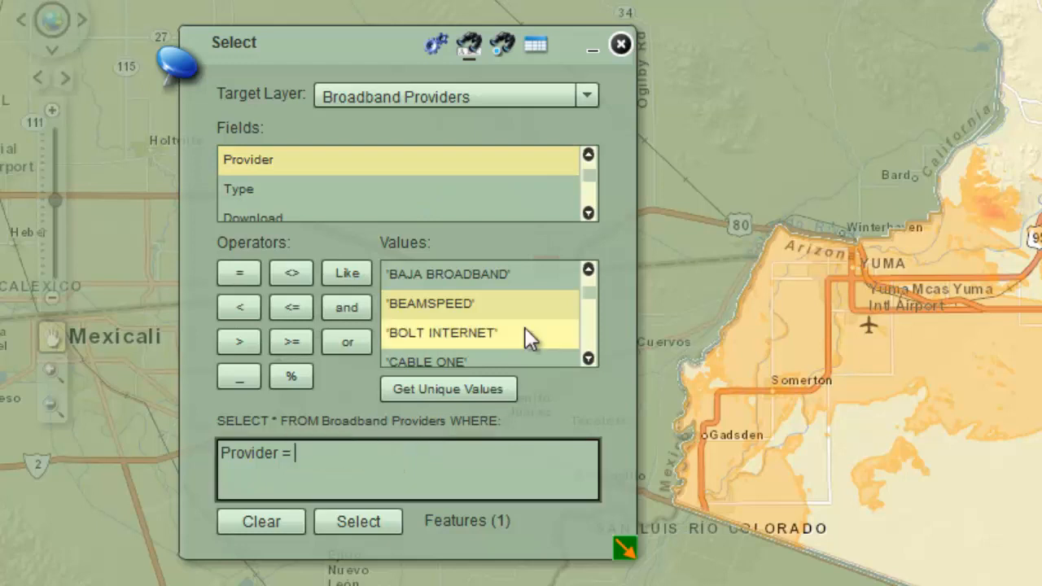
{"action": "left_click", "coordinate": [525, 334]}
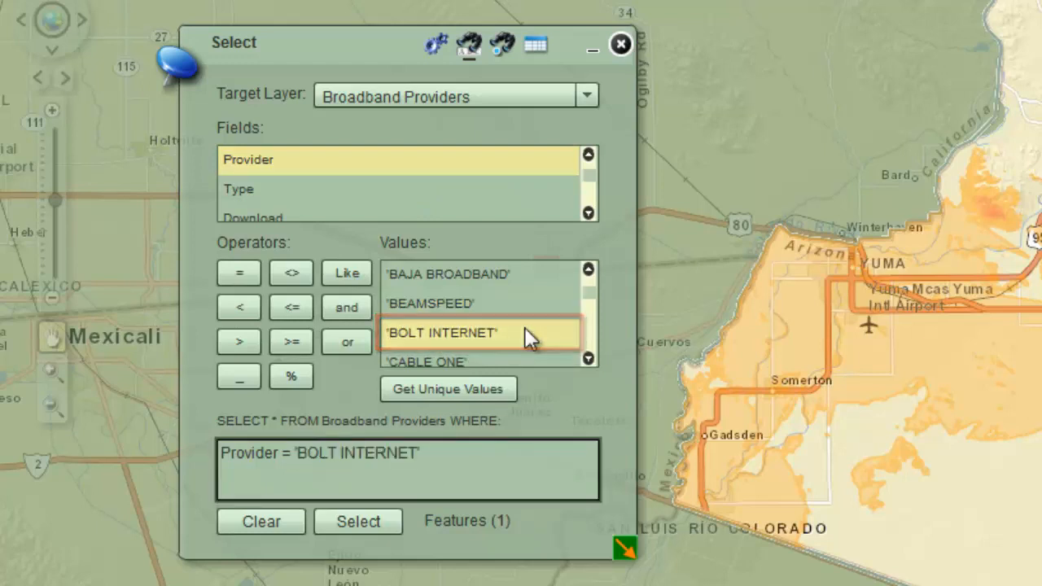
{"action": "left_click", "coordinate": [352, 526]}
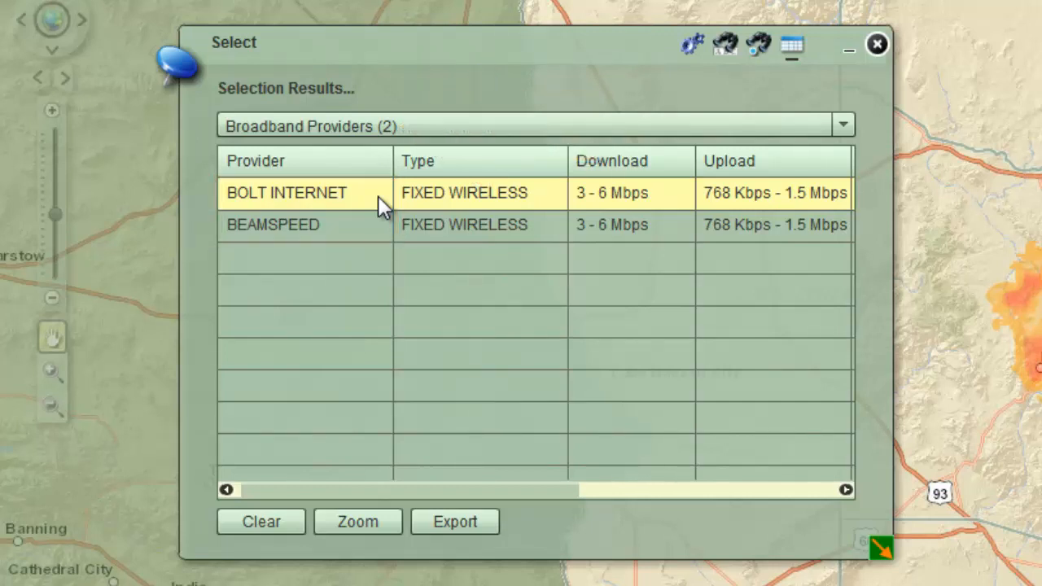
Step: Reopen the attribute query, change its provider value to 'DESERT INET', and run the selection
{"action": "left_click", "coordinate": [729, 50]}
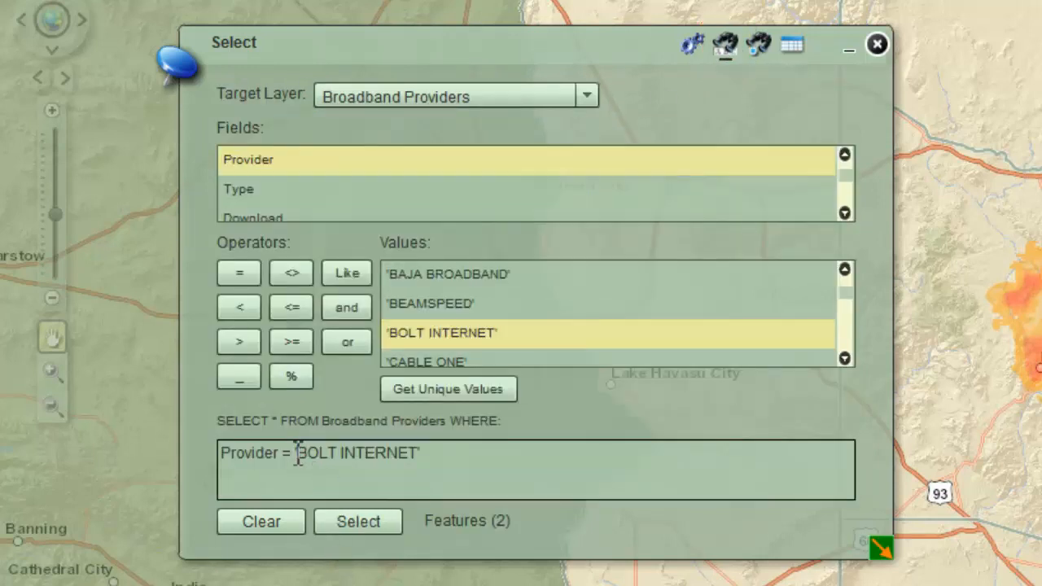
{"action": "left_click_drag", "start_coordinate": [296, 453], "coordinate": [482, 452]}
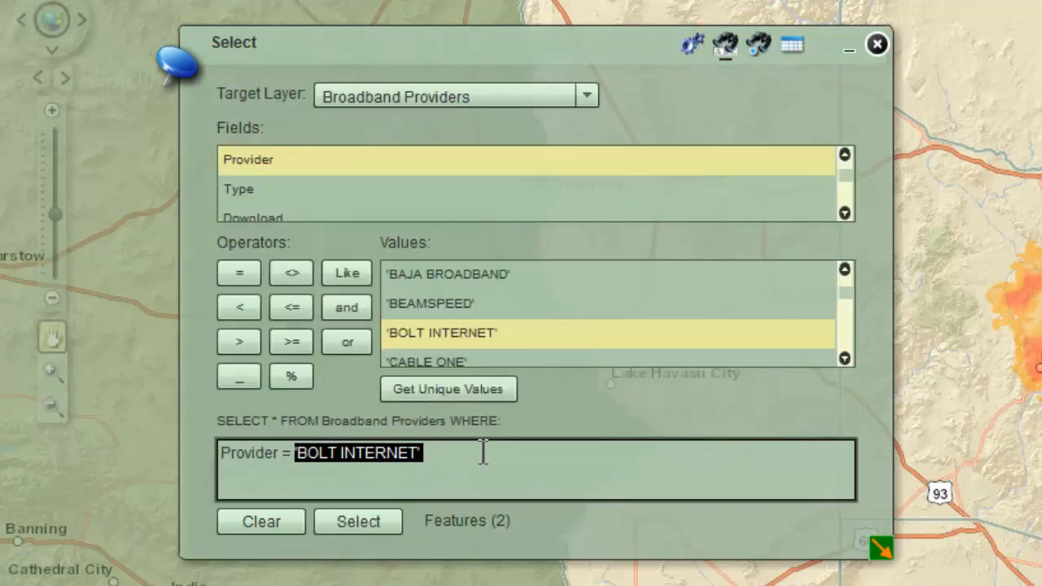
{"action": "key", "text": "Delete"}
{"action": "scroll", "coordinate": [664, 309], "scroll_direction": "down", "scroll_amount": 3}
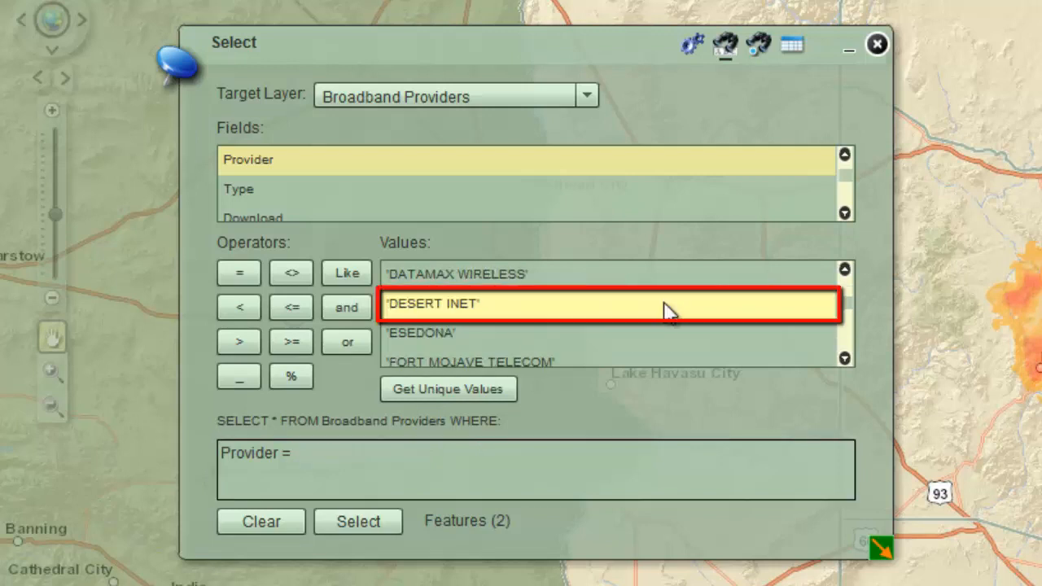
{"action": "double_click", "coordinate": [667, 307]}
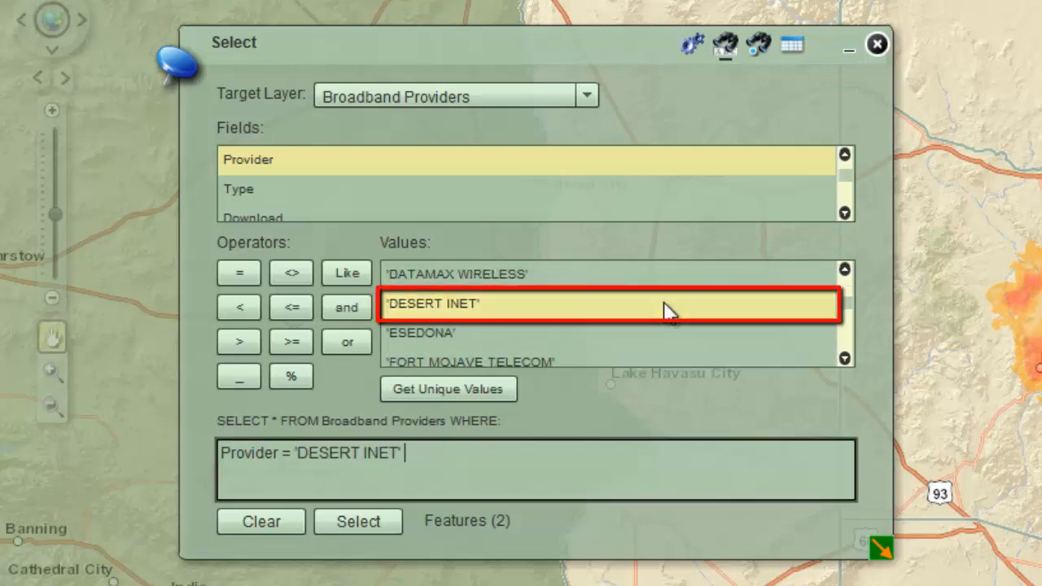
{"action": "left_click", "coordinate": [357, 524]}
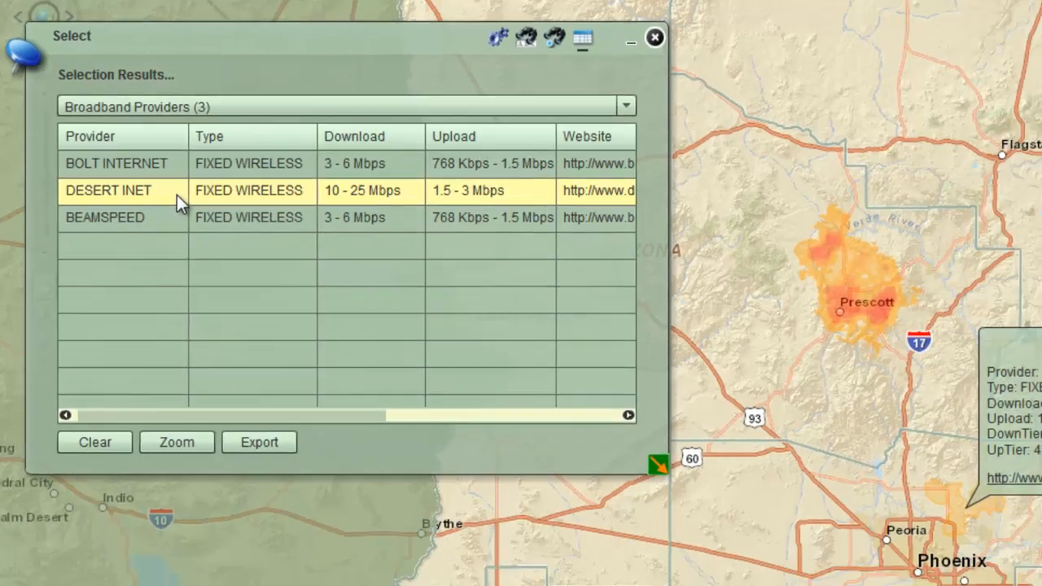
Step: Examine the map details of DESERT INET, BEAMSPEED and BOLT INTERNET, zooming to BEAMSPEED's coverage and back out to all selected providers
{"action": "left_click", "coordinate": [203, 201]}
{"action": "left_click", "coordinate": [132, 142]}
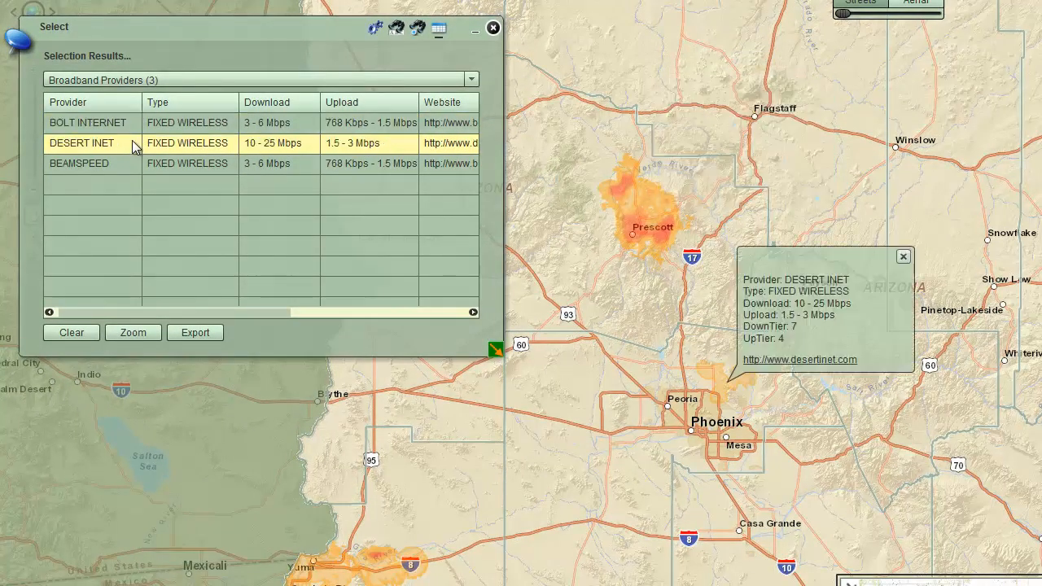
{"action": "left_click", "coordinate": [127, 163]}
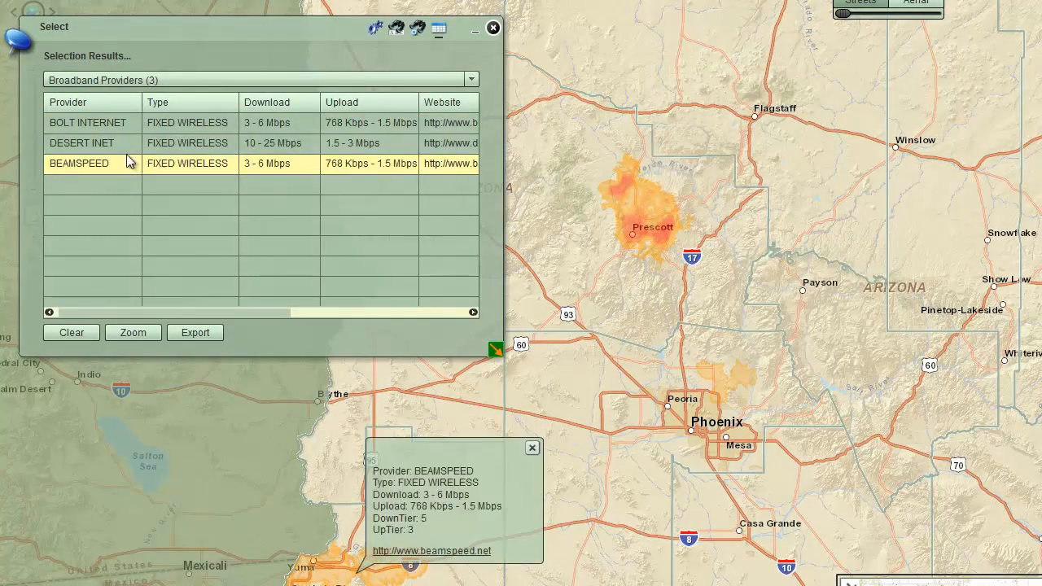
{"action": "left_click", "coordinate": [126, 145]}
{"action": "left_click", "coordinate": [132, 128]}
{"action": "double_click", "coordinate": [116, 163]}
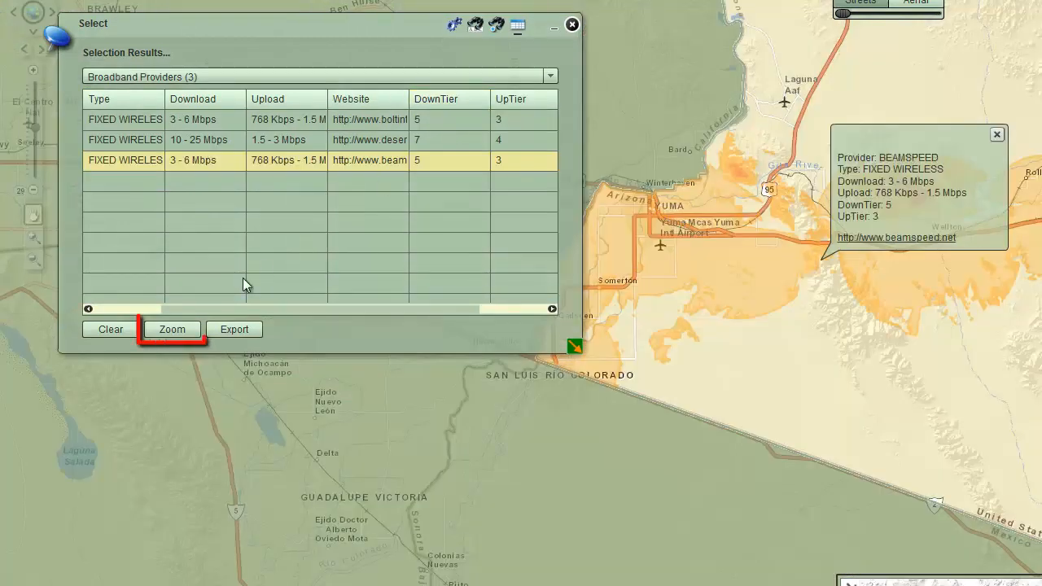
{"action": "left_click", "coordinate": [182, 330]}
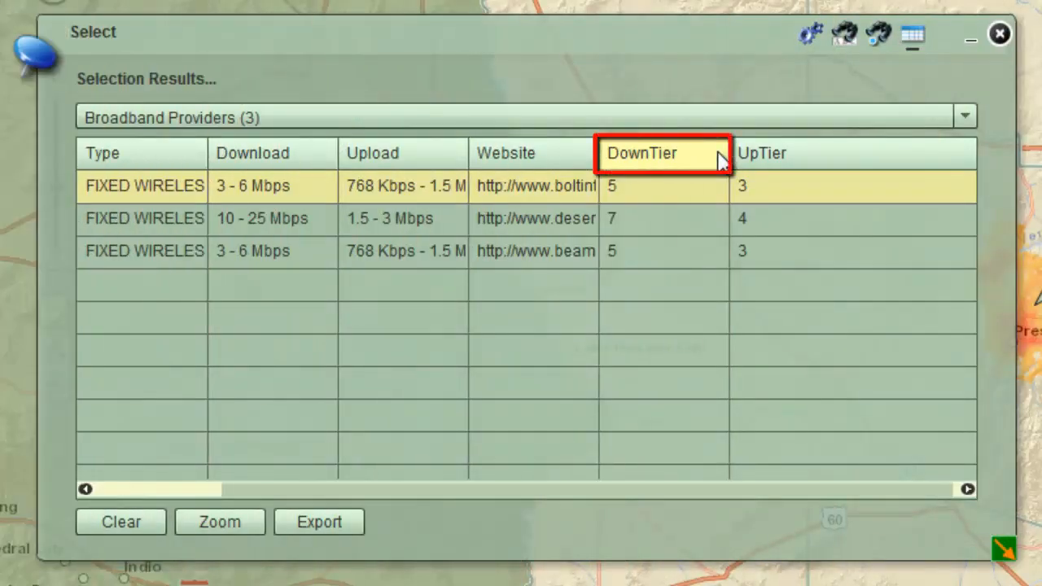
Step: Sort the selection results by DownTier, toggling the order and ending with ascending
{"action": "left_click", "coordinate": [719, 159]}
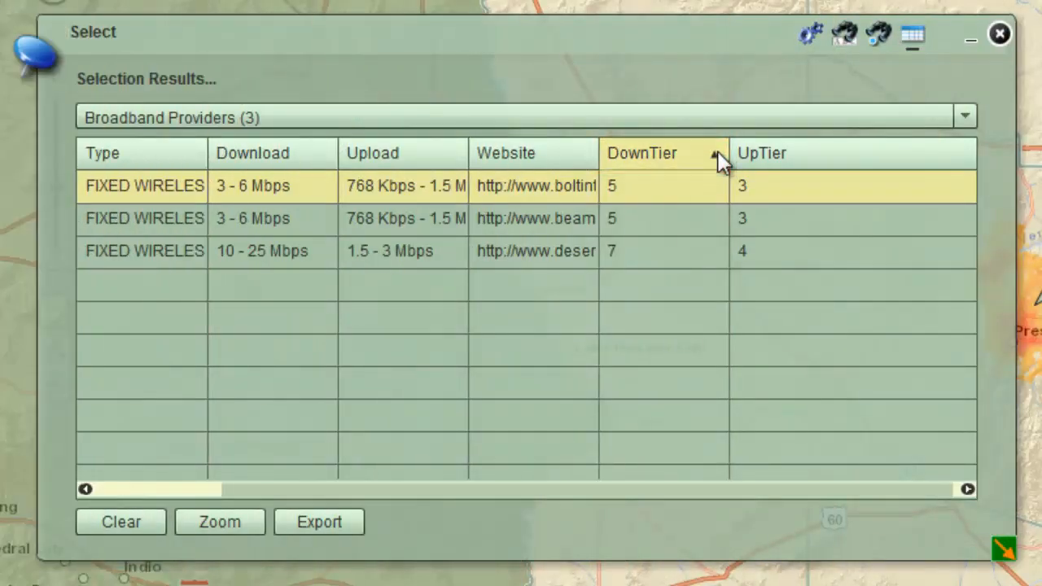
{"action": "left_click", "coordinate": [719, 157]}
{"action": "left_click", "coordinate": [720, 157]}
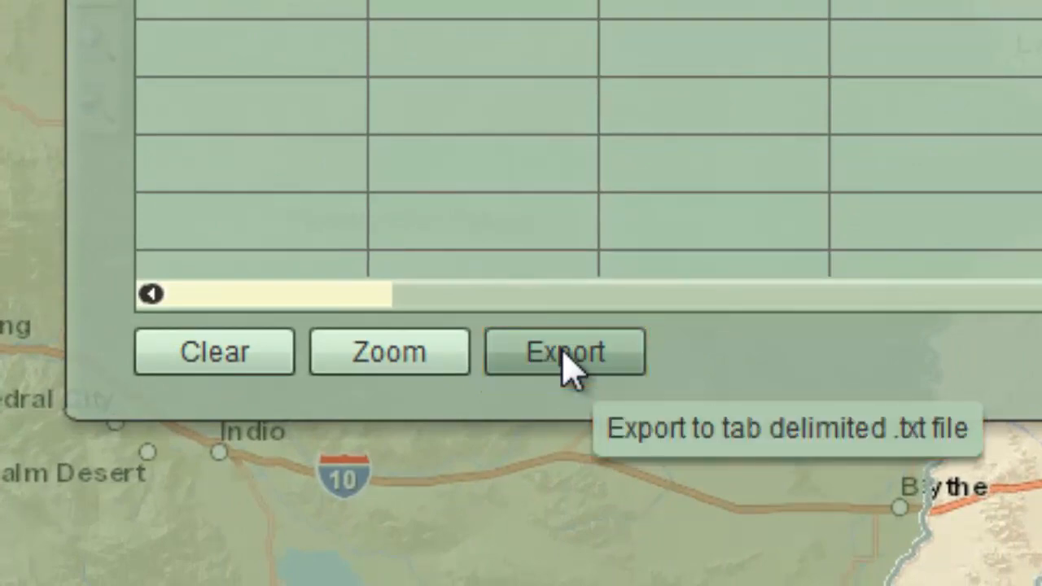
Step: Export the selection results as a tab-delimited text file named Broadband Providers.txt, saved to the Desktop
{"action": "left_click", "coordinate": [570, 359]}
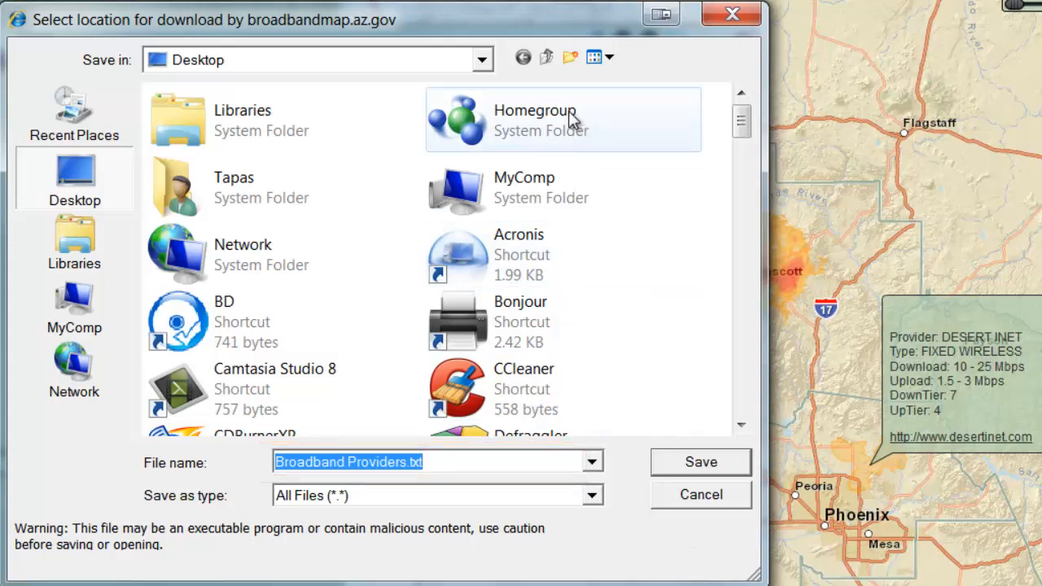
{"action": "left_click", "coordinate": [482, 60]}
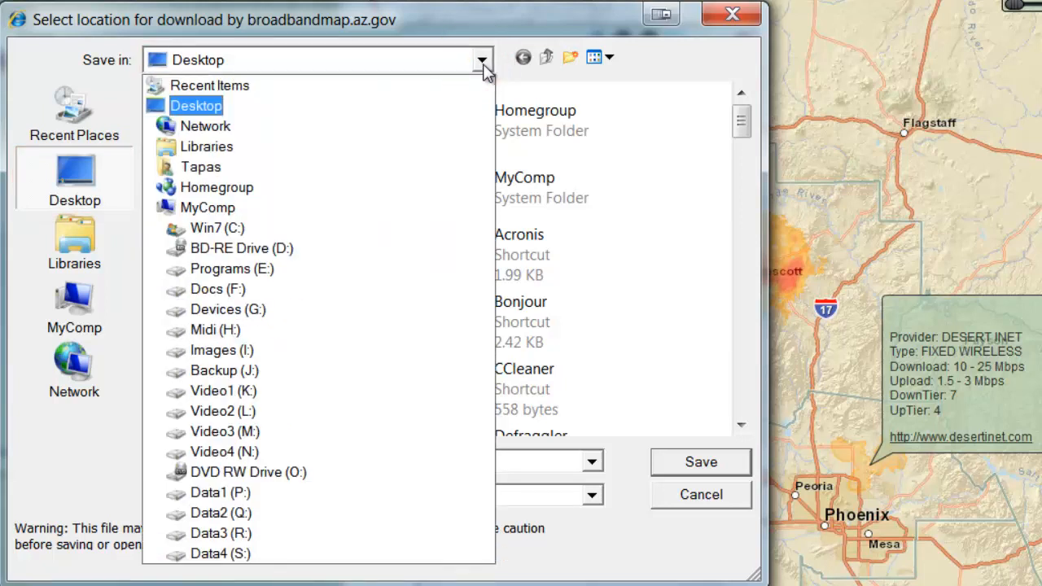
{"action": "left_click", "coordinate": [483, 61]}
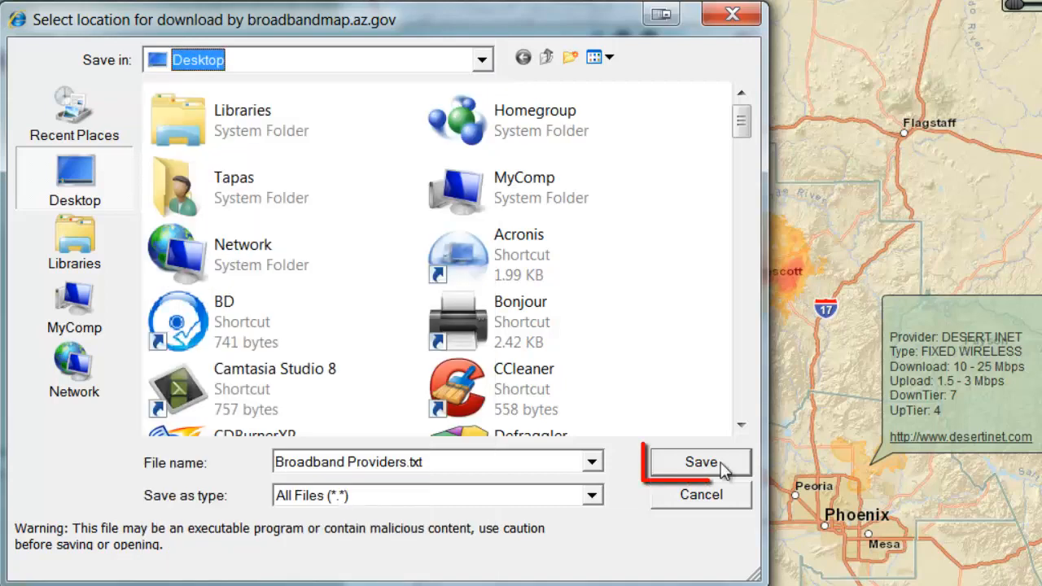
{"action": "left_click", "coordinate": [722, 467]}
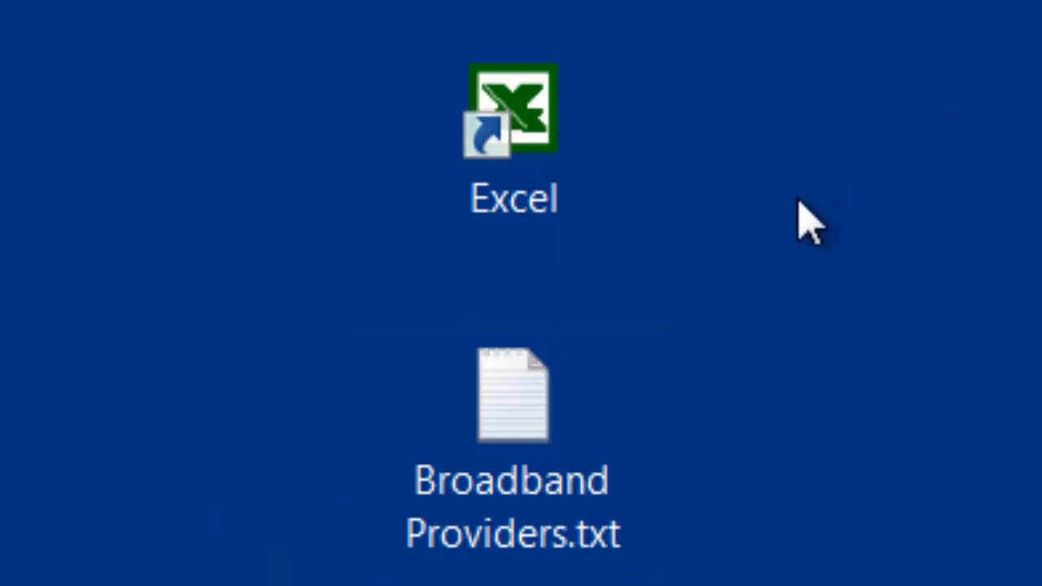
Step: Launch Excel from the desktop and load Broadband Providers.txt into it
{"action": "left_click", "coordinate": [534, 163]}
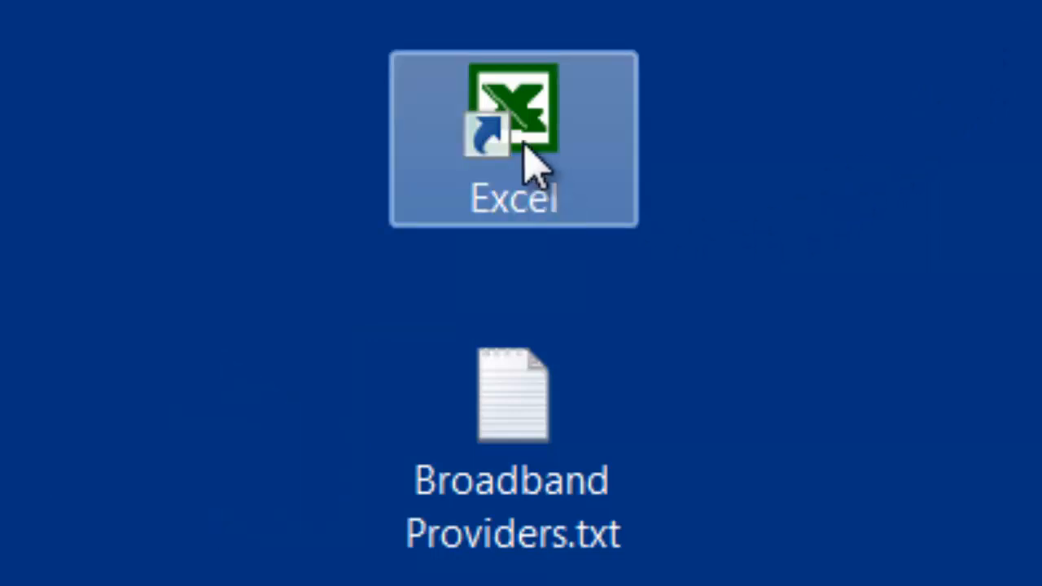
{"action": "double_click", "coordinate": [524, 143]}
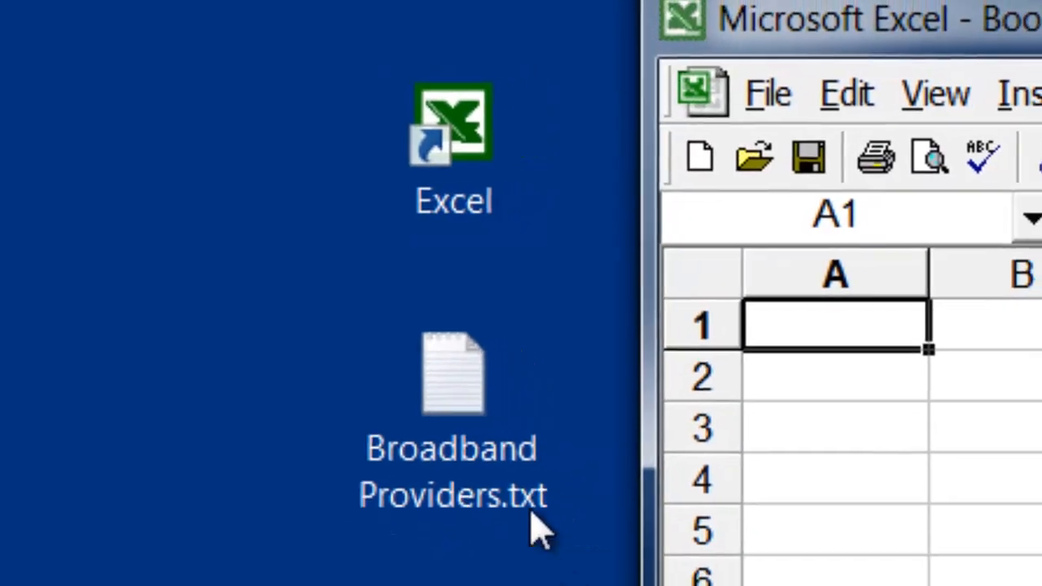
{"action": "left_click", "coordinate": [515, 411]}
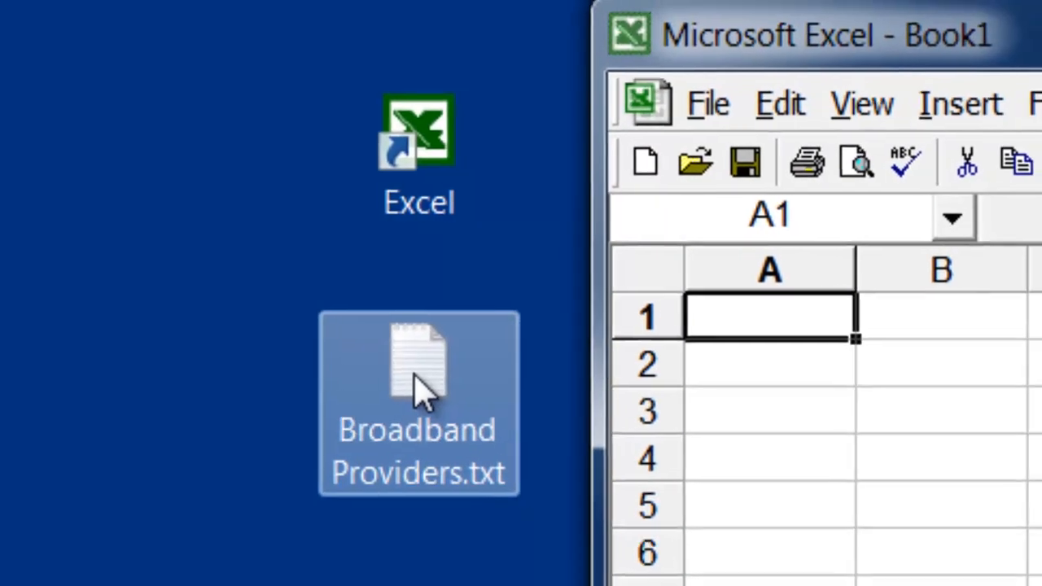
{"action": "left_click_drag", "start_coordinate": [391, 376], "coordinate": [744, 303]}
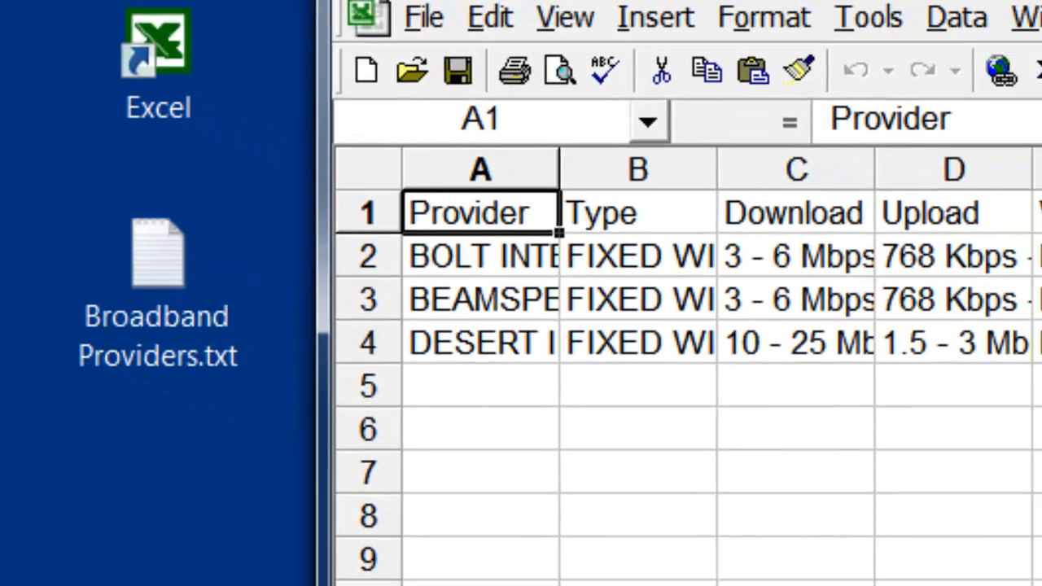
Step: Hide the Website column (column E) in the worksheet
{"action": "left_click", "coordinate": [883, 53]}
{"action": "right_click", "coordinate": [779, 33]}
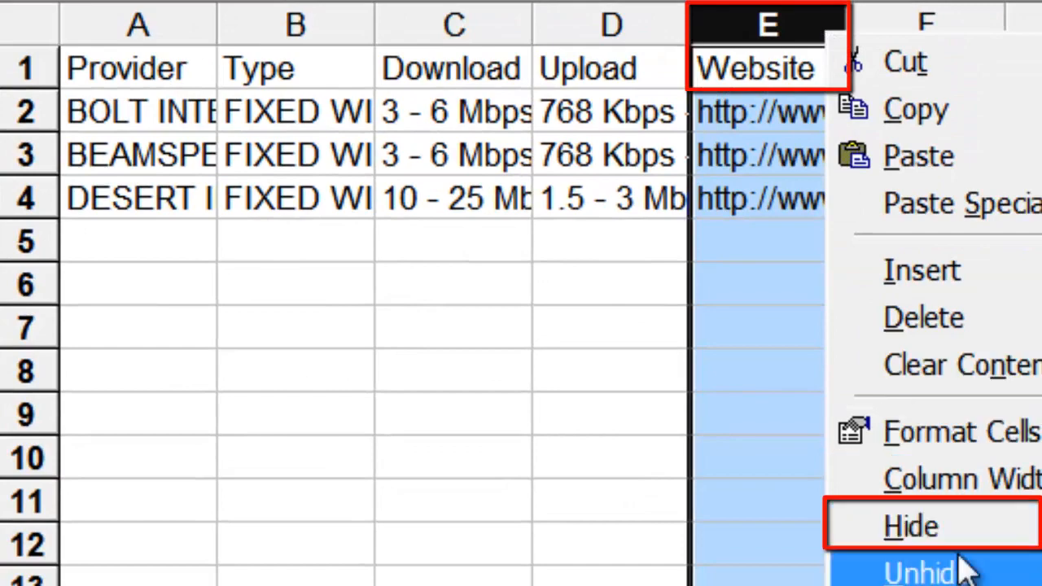
{"action": "left_click", "coordinate": [964, 556]}
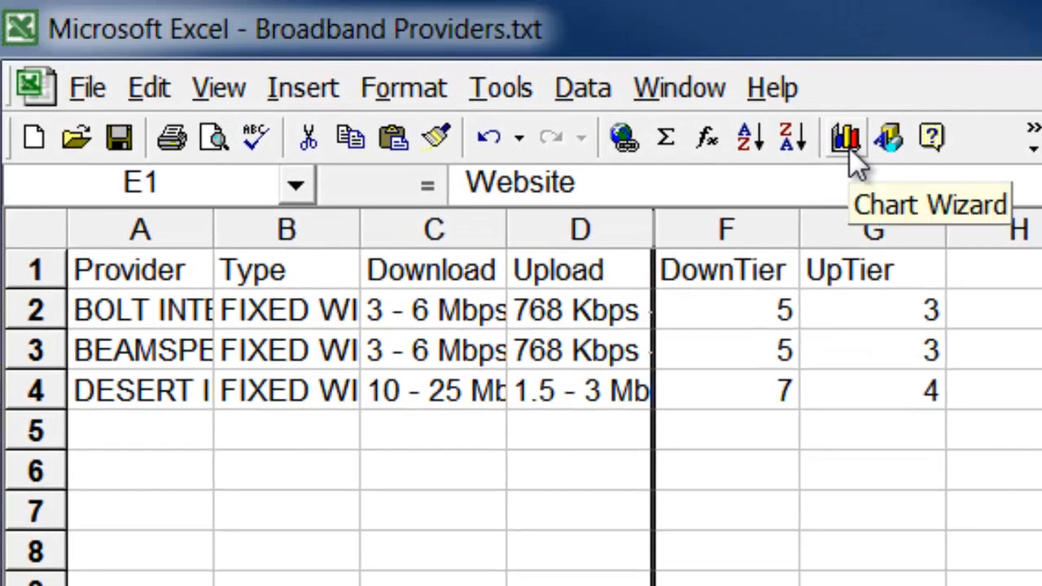
Step: Start a clustered column chart with the Chart Wizard, using cells A1:G4 as the data range with series in columns
{"action": "left_click", "coordinate": [849, 148]}
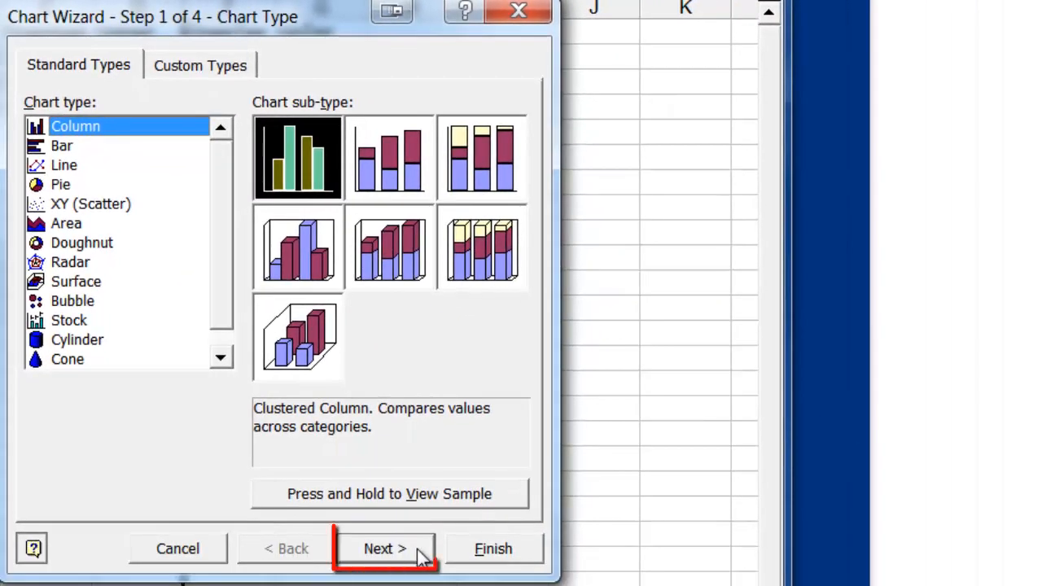
{"action": "left_click", "coordinate": [384, 549]}
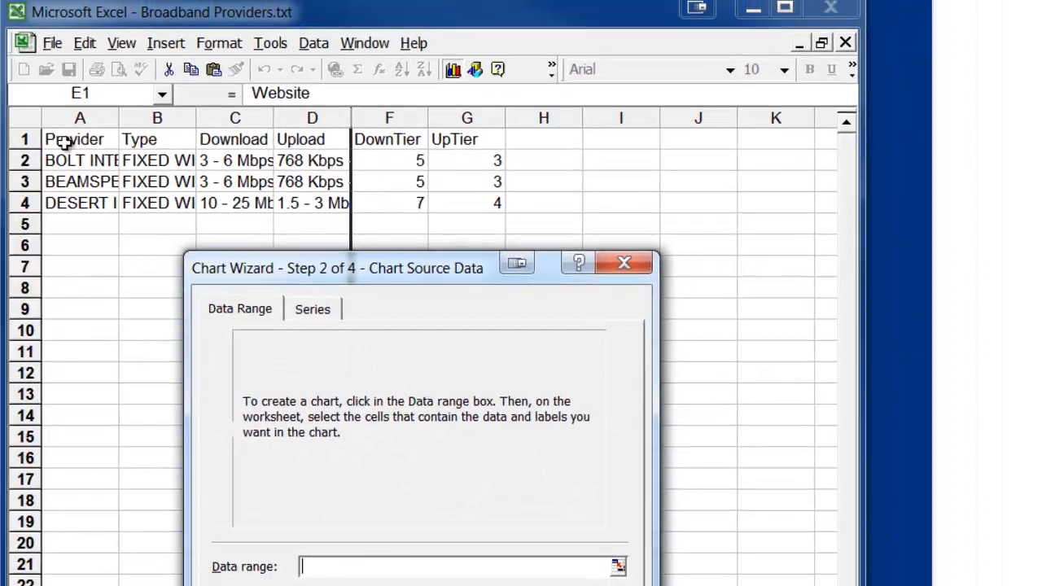
{"action": "left_click", "coordinate": [54, 139]}
{"action": "left_click_drag", "start_coordinate": [54, 139], "coordinate": [494, 205]}
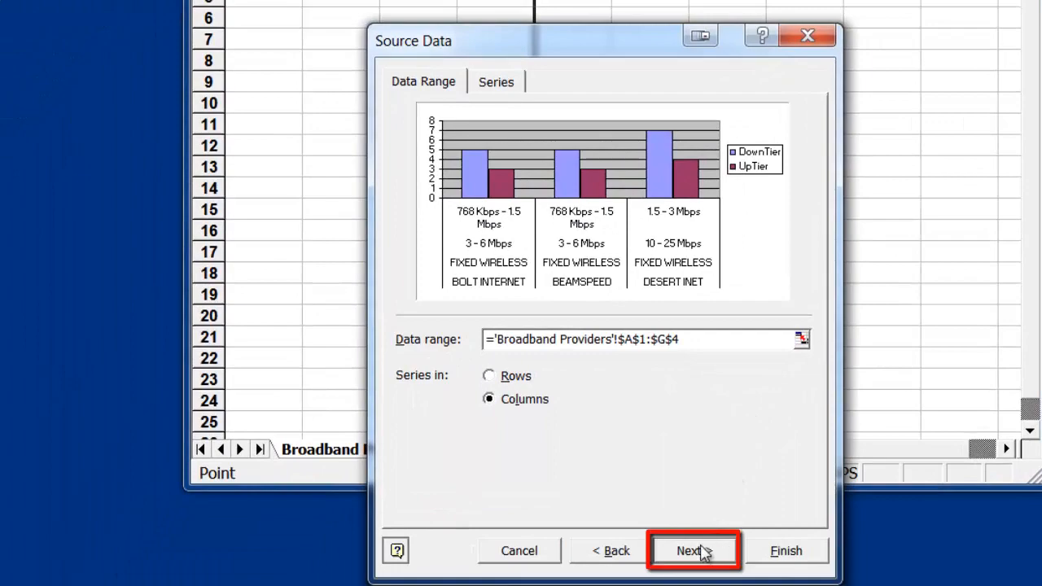
{"action": "left_click", "coordinate": [699, 553]}
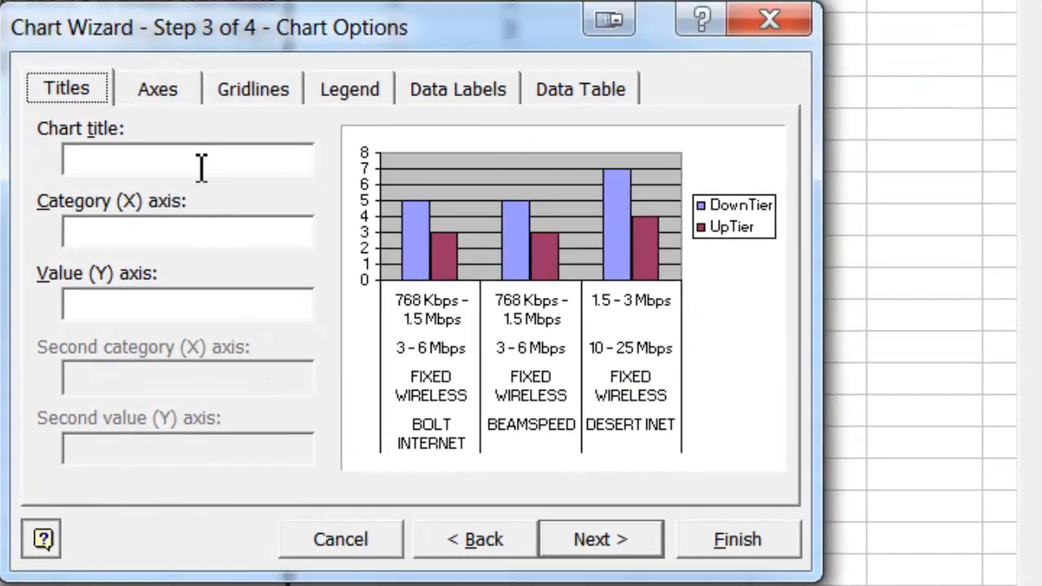
Step: Title the chart SPEED COMPARISON CHART, the category (X) axis Broadband Providers and the value (Y) axis Broadband Speed Tiers
{"action": "left_click", "coordinate": [201, 162]}
{"action": "type", "text": "SPEED COMPARISON CHART"}
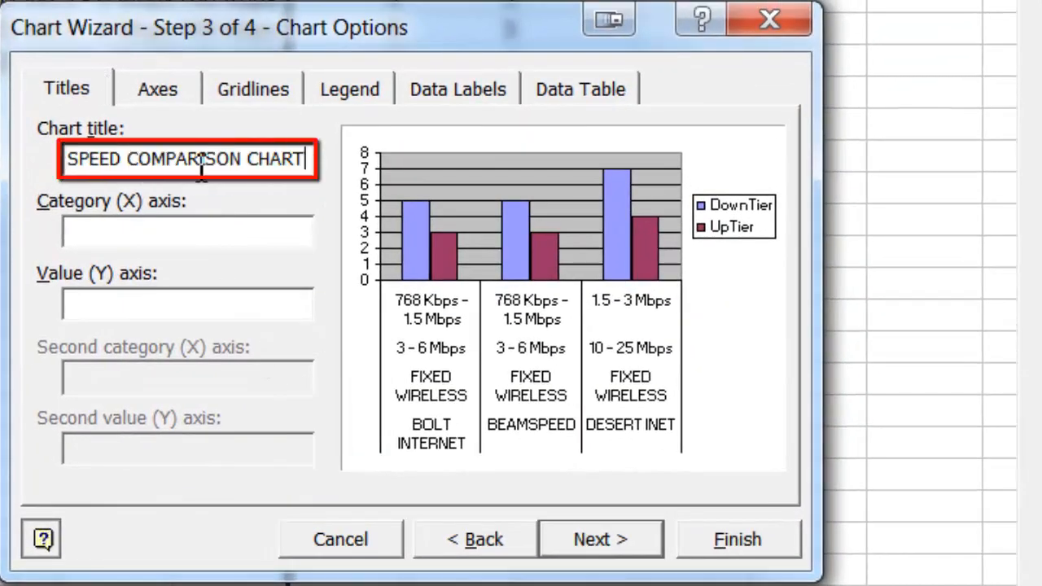
{"action": "left_click", "coordinate": [277, 230]}
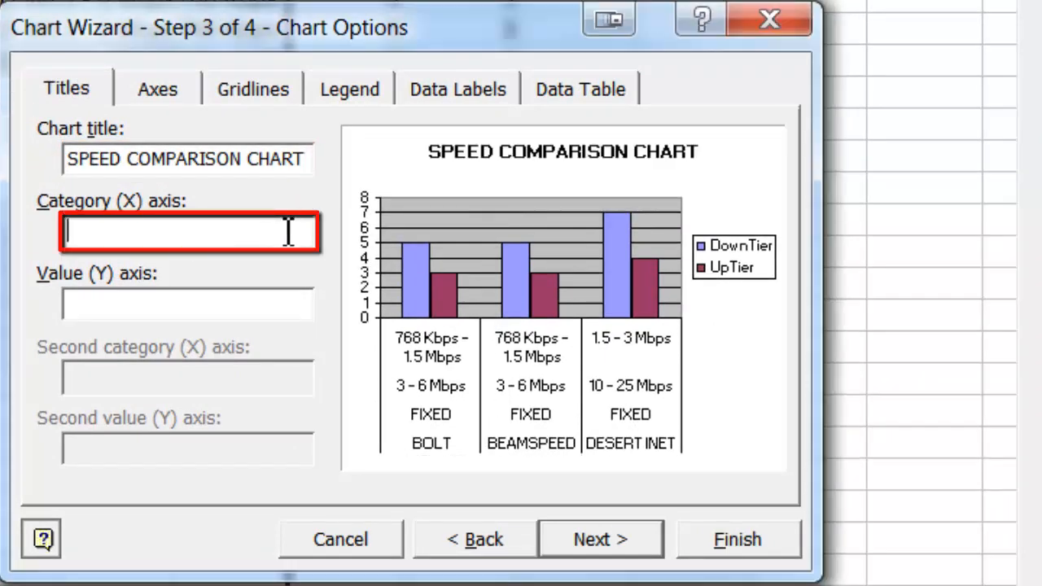
{"action": "type", "text": "Broadband Providers"}
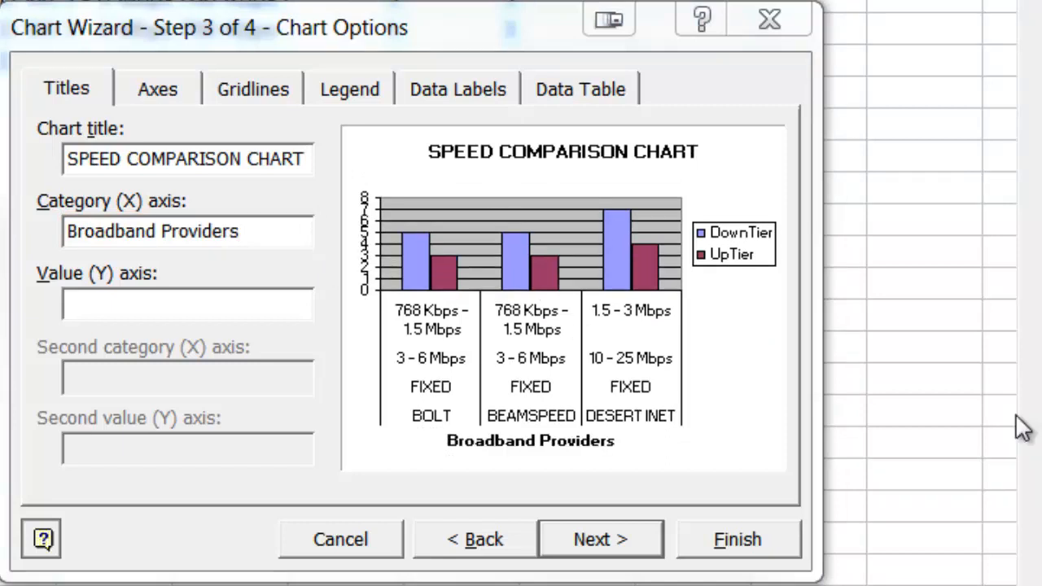
{"action": "left_click", "coordinate": [286, 310]}
{"action": "type", "text": "Broadband Speed Tiers"}
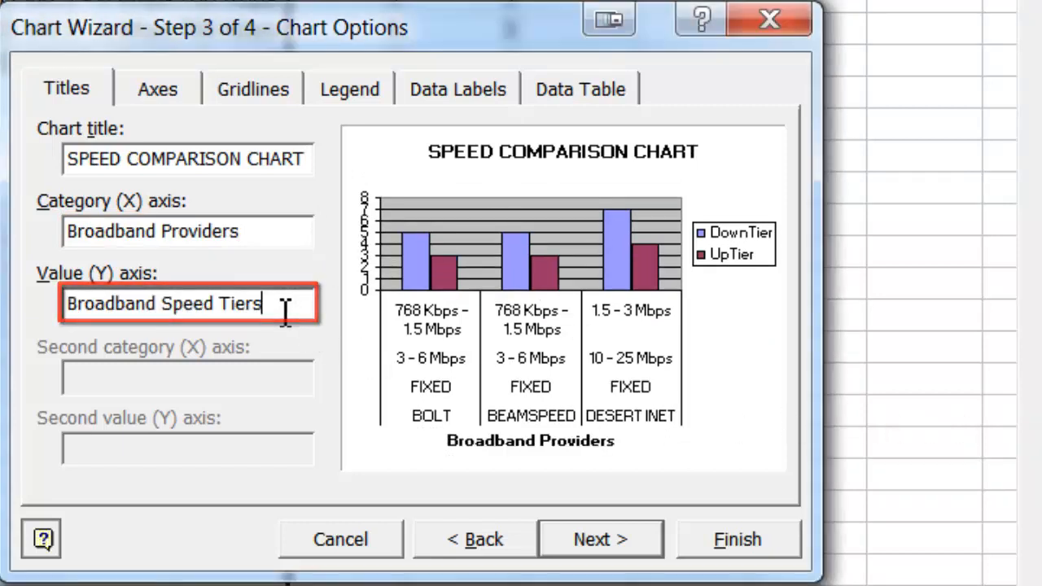
Step: Place the chart as a new sheet named Chart1 and finish the wizard
{"action": "left_click", "coordinate": [621, 544]}
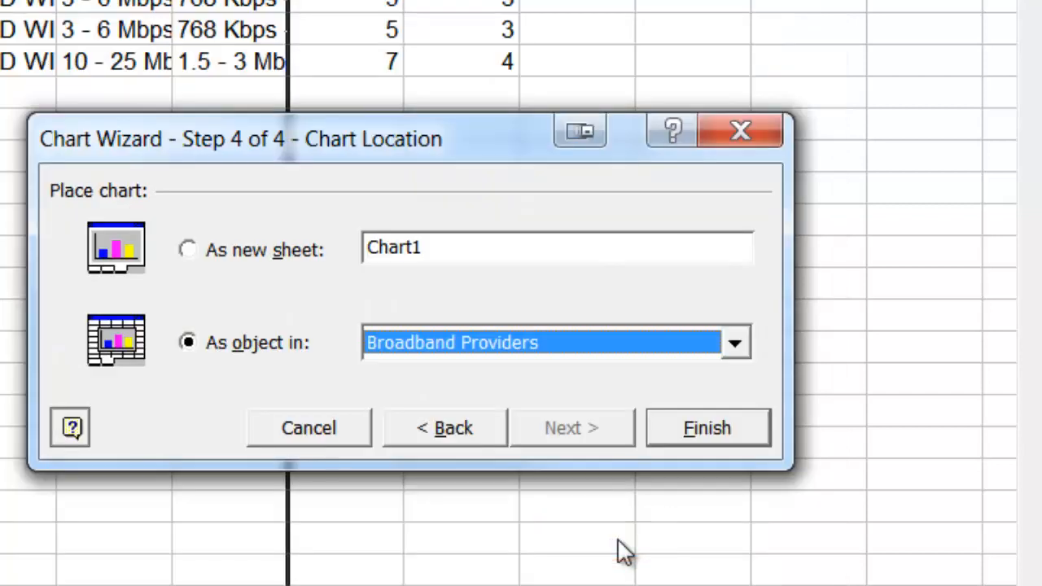
{"action": "left_click", "coordinate": [189, 250]}
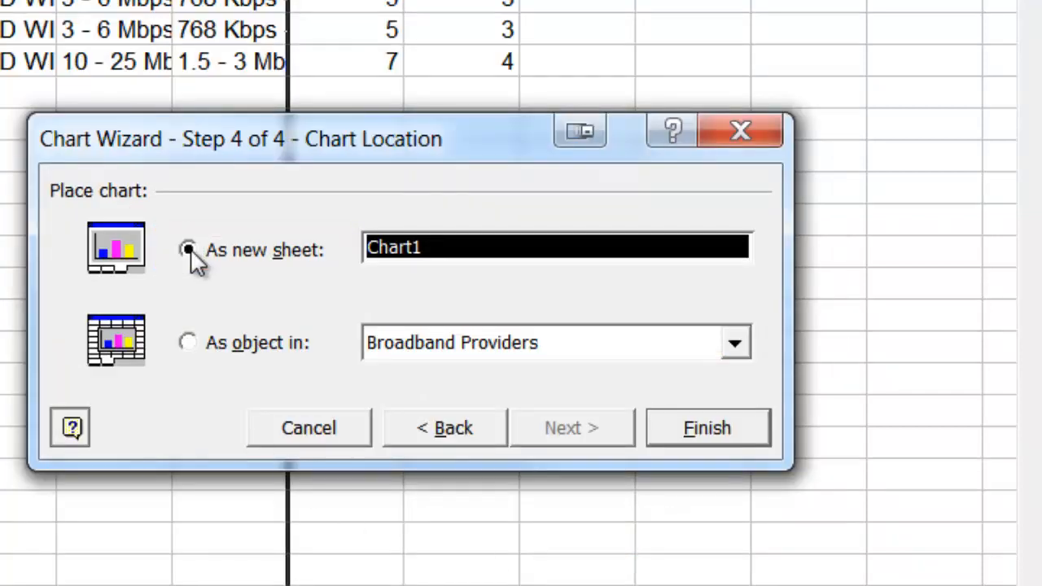
{"action": "left_click", "coordinate": [708, 429]}
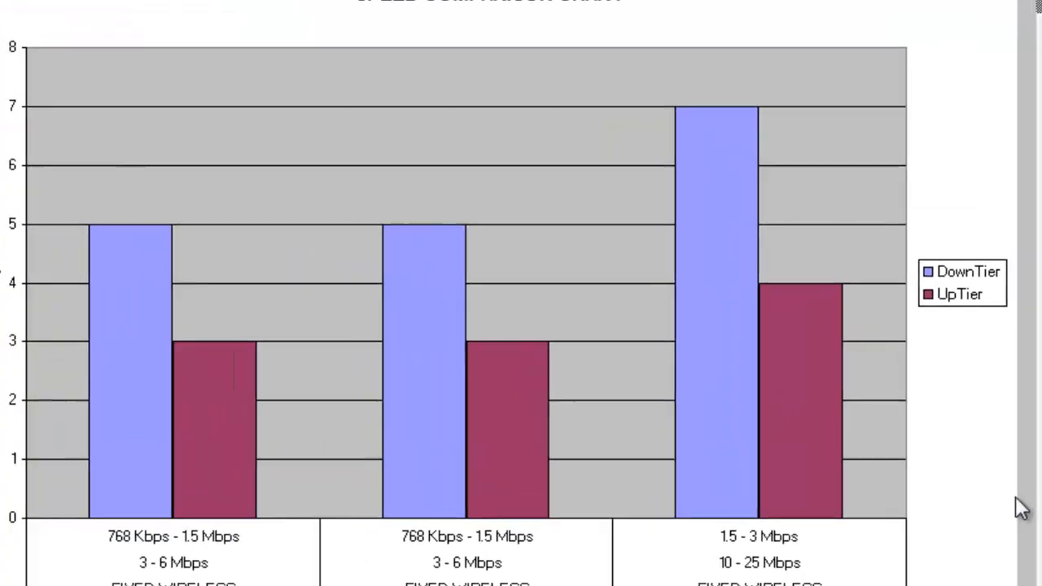